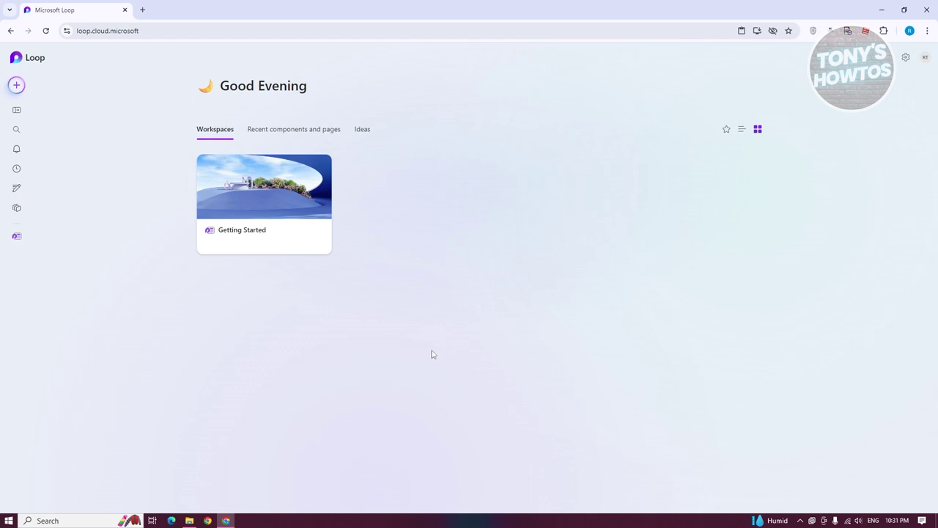
Create a new workspace titled SAMPLE WORKSPACE from the Create new menu
left_click(17, 87)
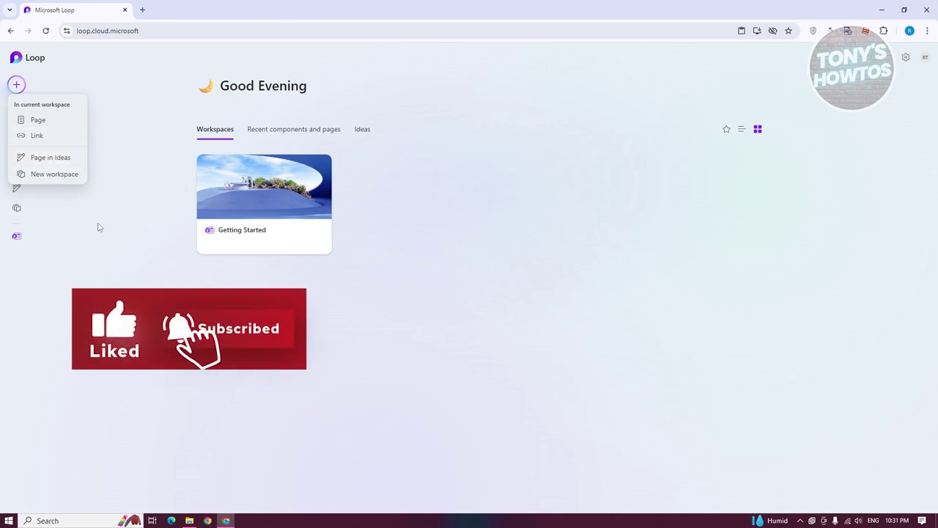
left_click(43, 176)
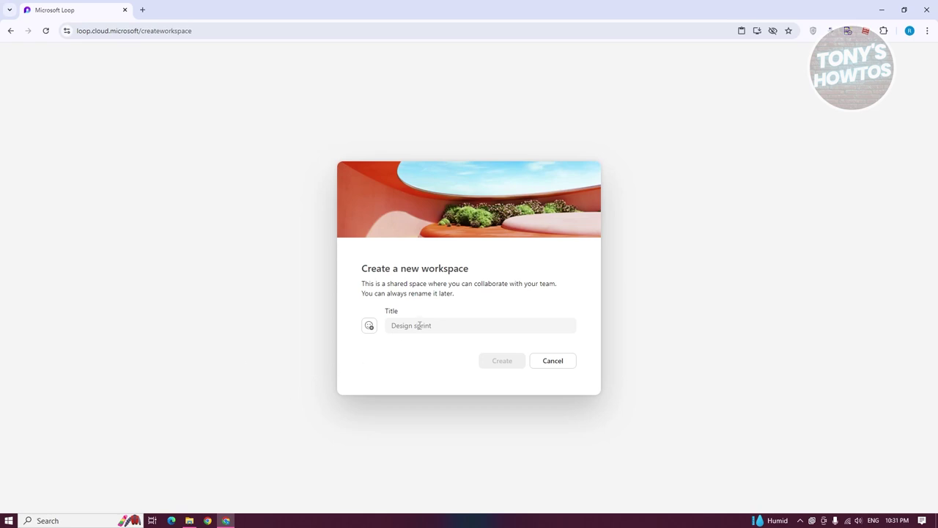
left_click(423, 325)
type("SAMPLE WORKSPACE")
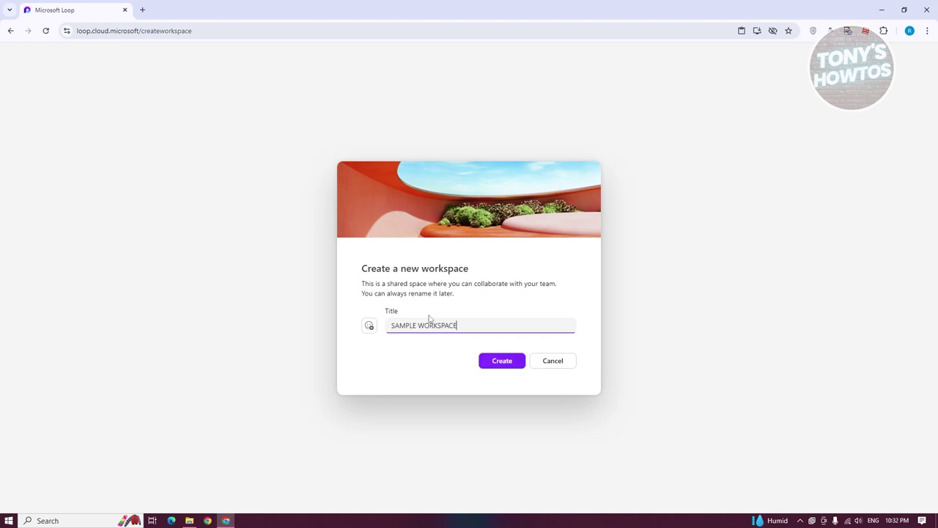
left_click(495, 360)
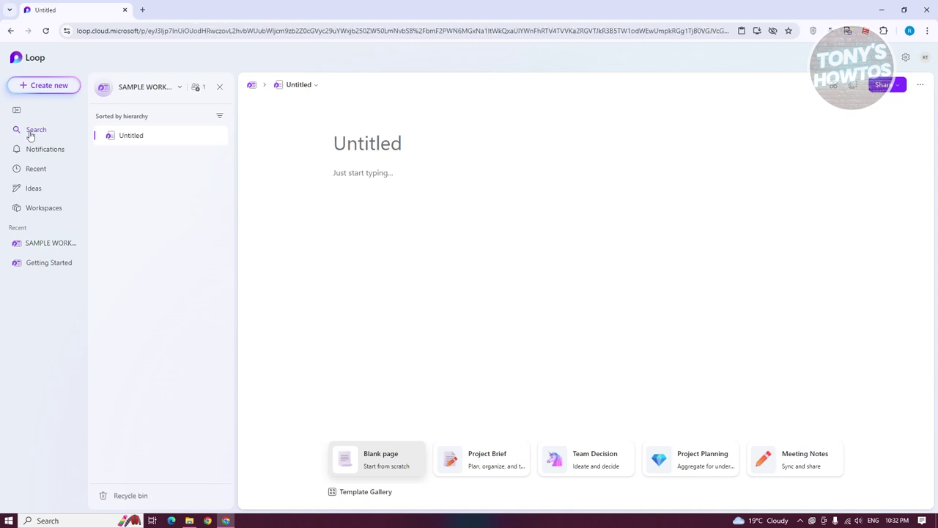
Browse Search, Notifications, Recent and Ideas, then show the list of all Workspaces
left_click(29, 130)
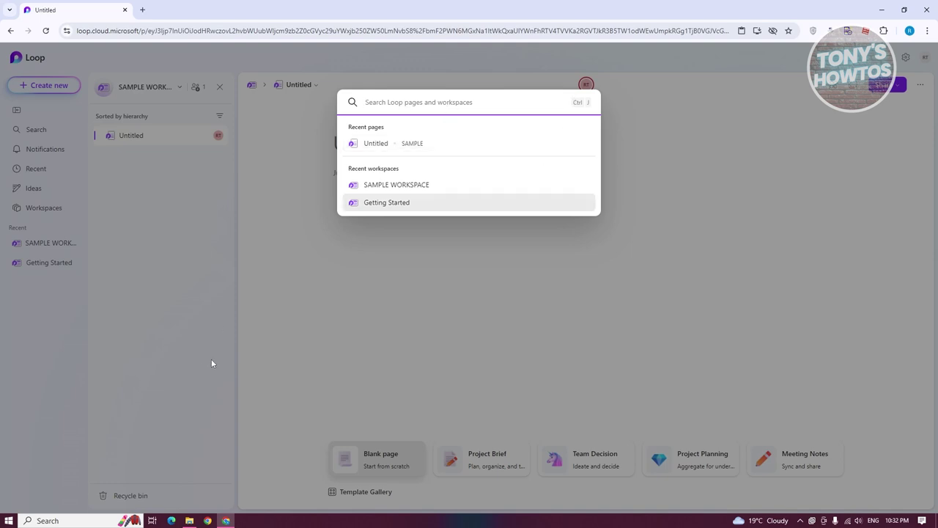
left_click(57, 366)
left_click(46, 149)
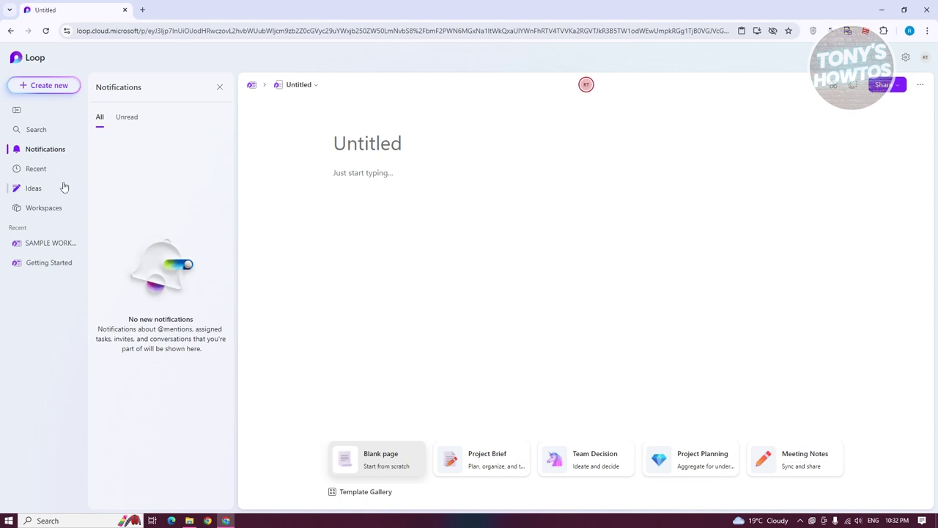
left_click(34, 170)
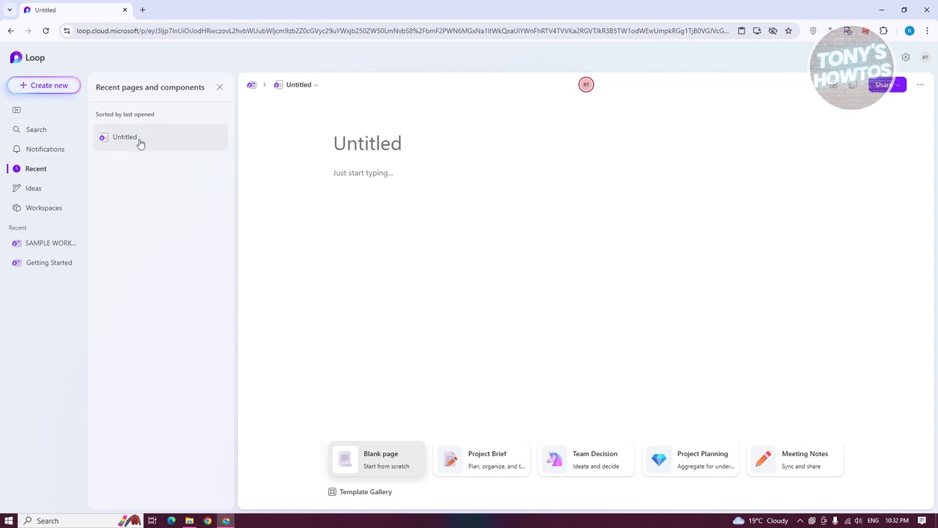
left_click(30, 189)
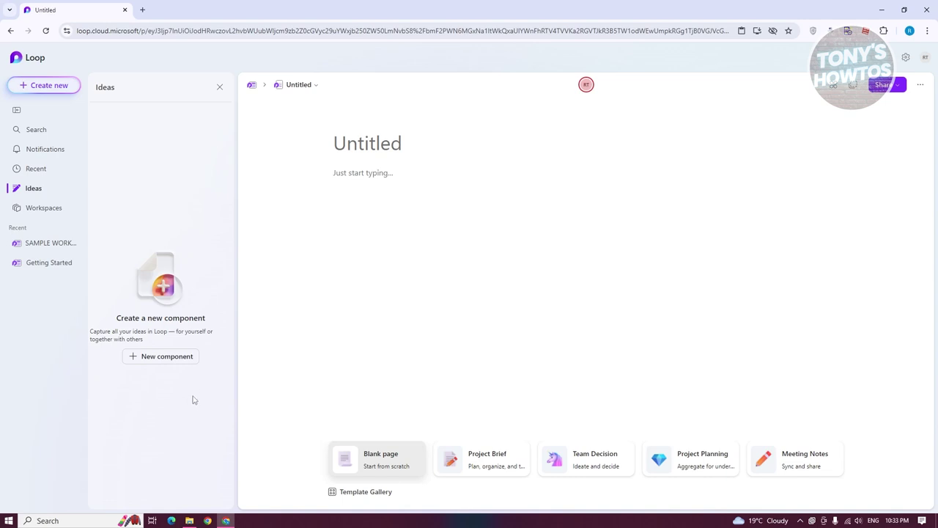
left_click(44, 210)
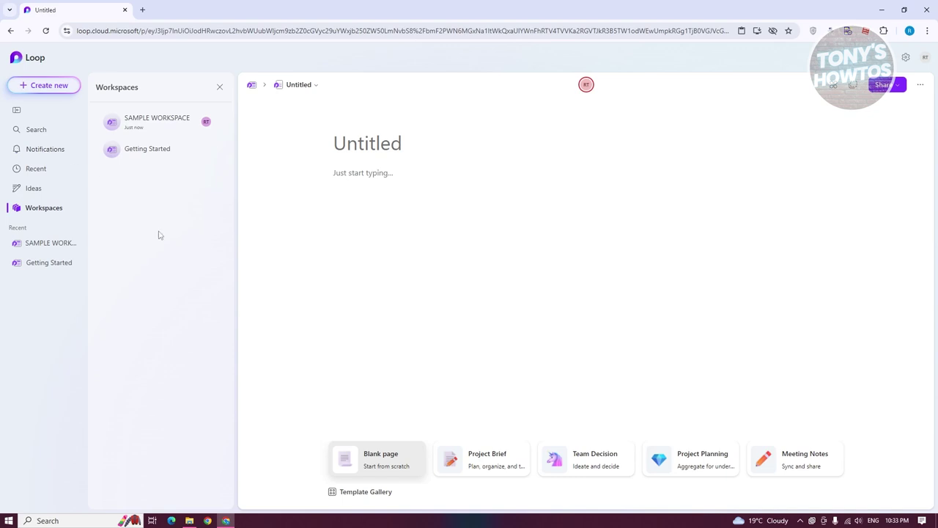
Open SAMPLE WORKSPACE's page tree and show the Untitled page's more-options menu
mouse_move(139, 129)
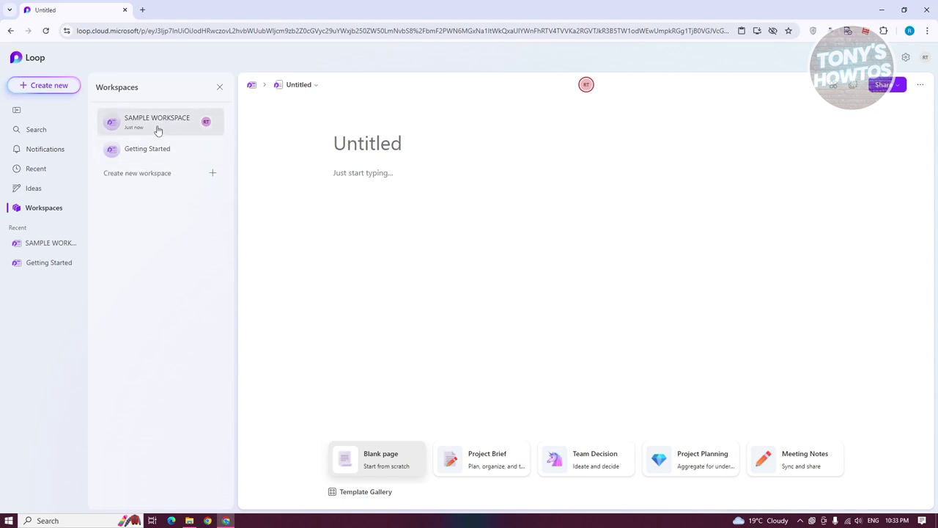
left_click(157, 130)
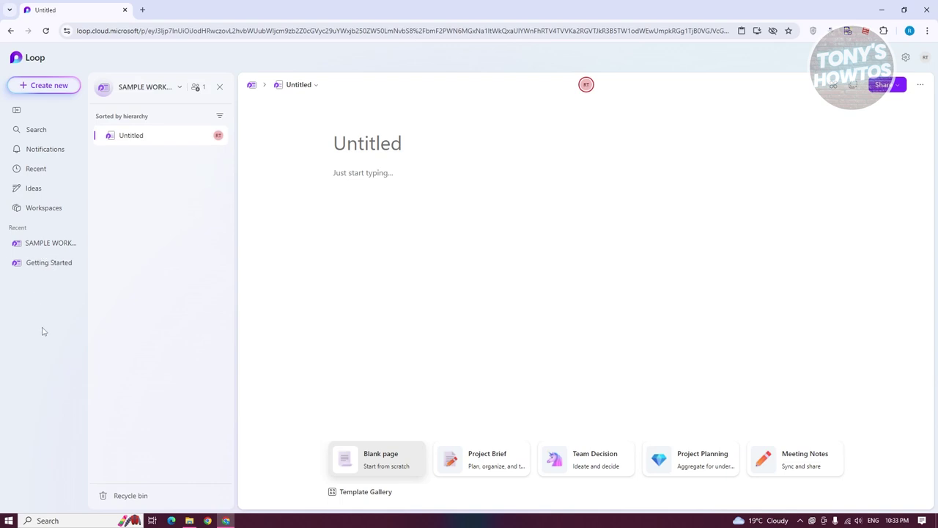
mouse_move(138, 138)
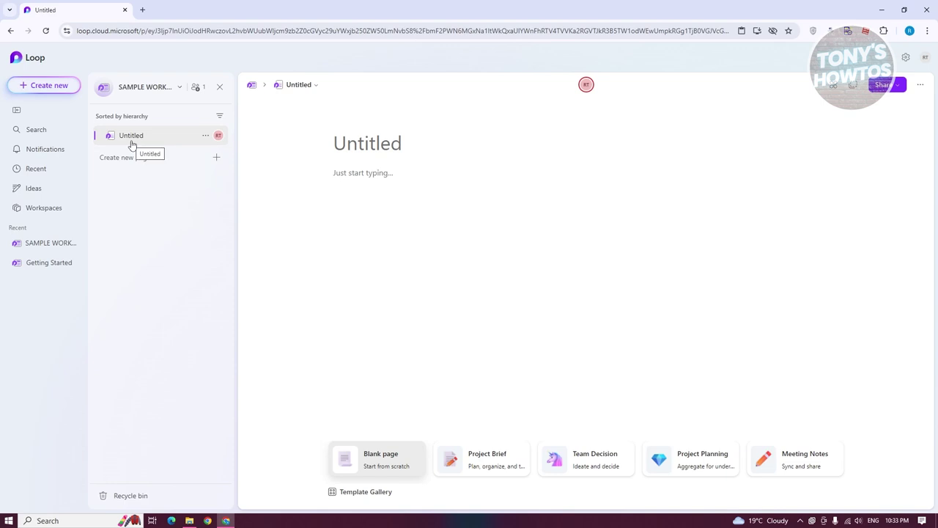
left_click(205, 138)
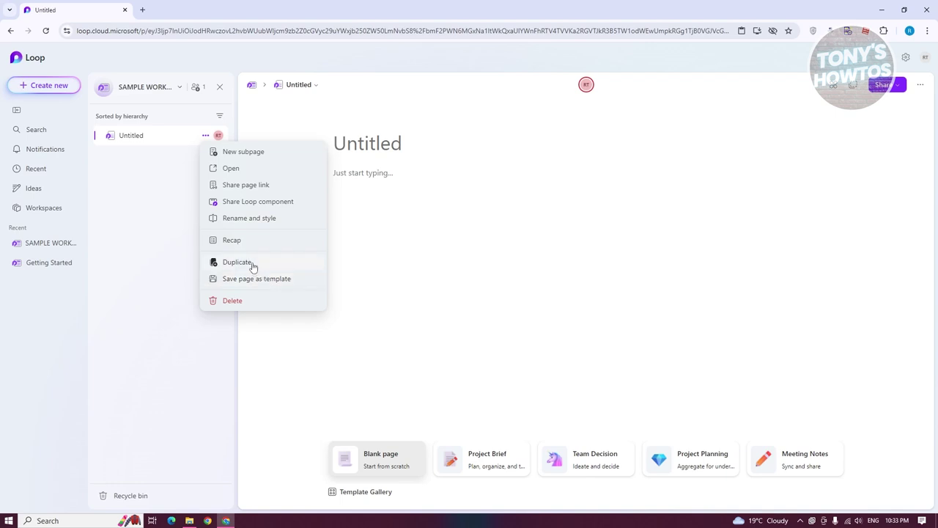
Add a subpage and title the parent page SAMPLE PAGE with placeholder body text
left_click(262, 159)
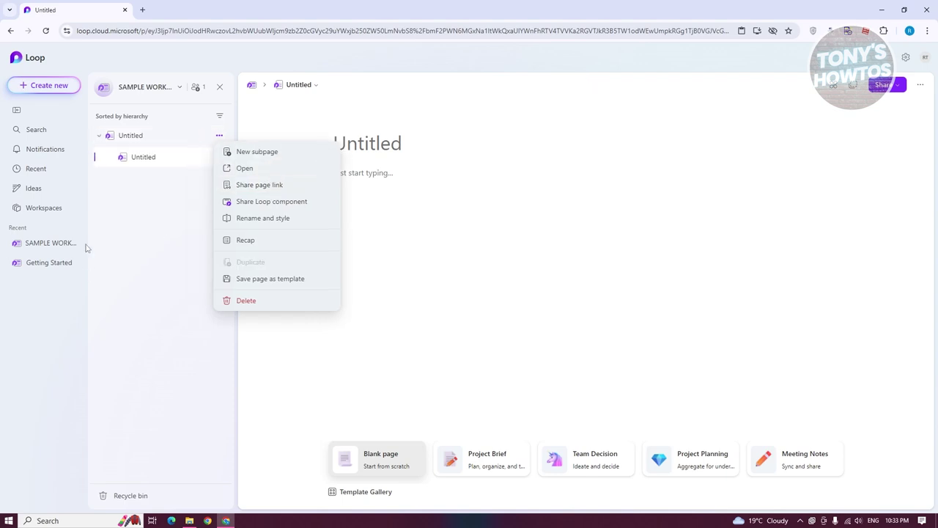
left_click(142, 138)
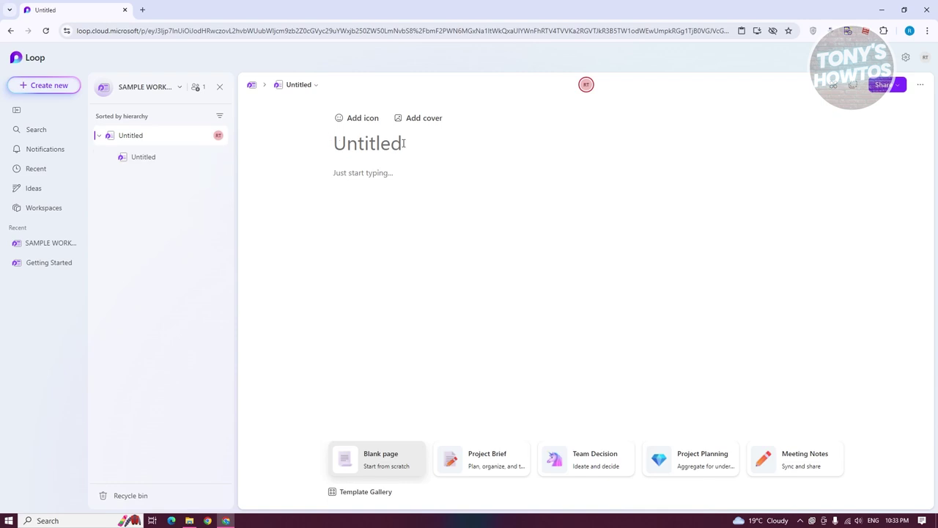
type("SAMPLE PAGE")
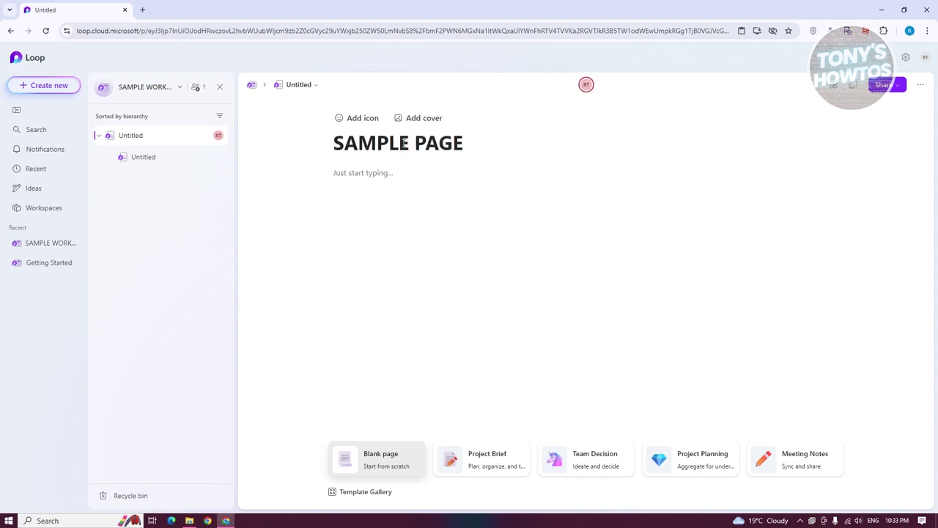
left_click(412, 178)
type("MKFNVKSDKFVNSDIFN")
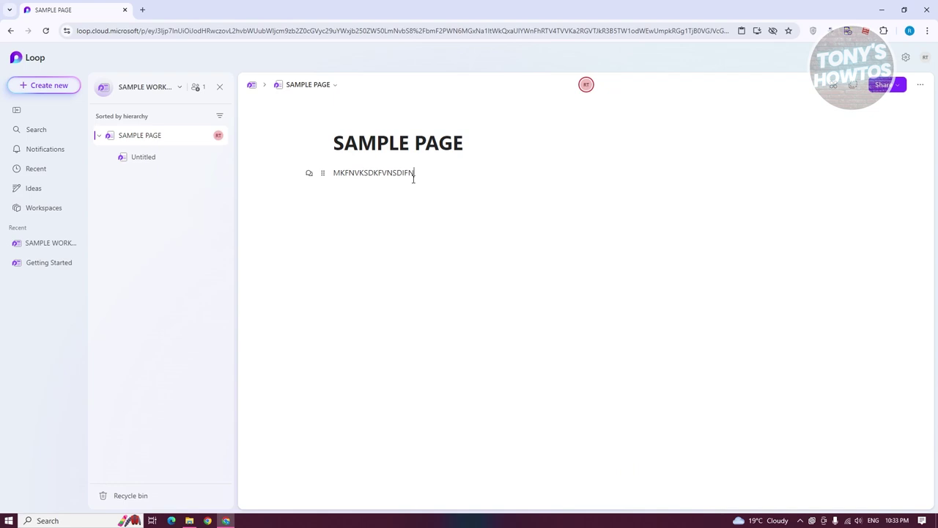
Title the subpage SUBPAGE SAMPLE with placeholder text, then return to SAMPLE PAGE
left_click(141, 156)
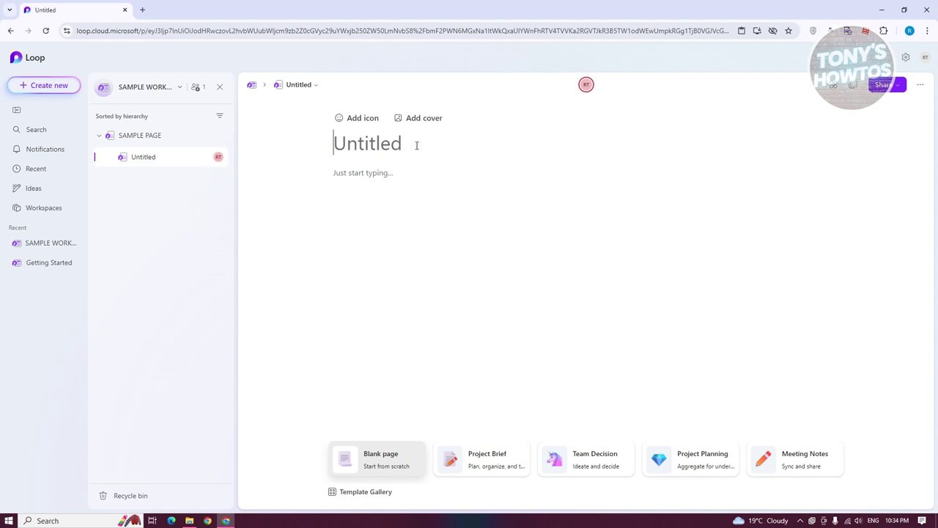
type("SUBPA")
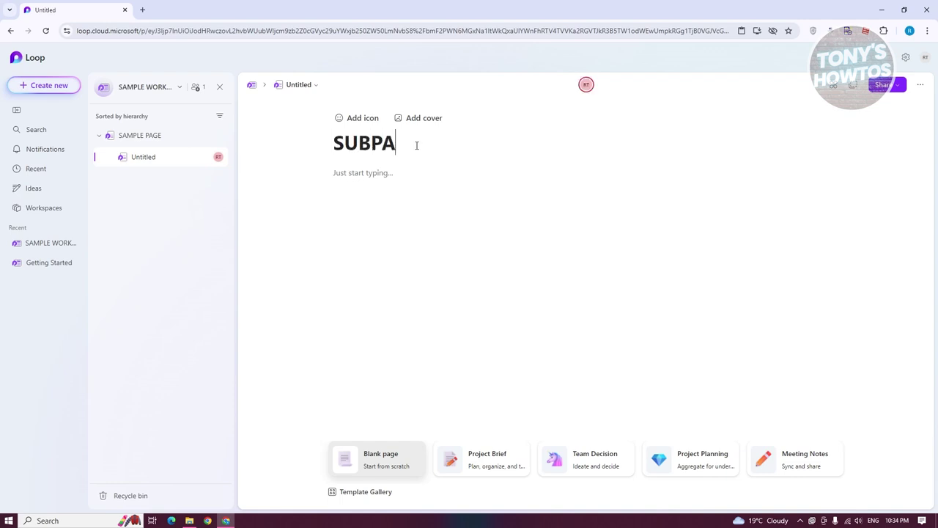
type("GE SAMPLE")
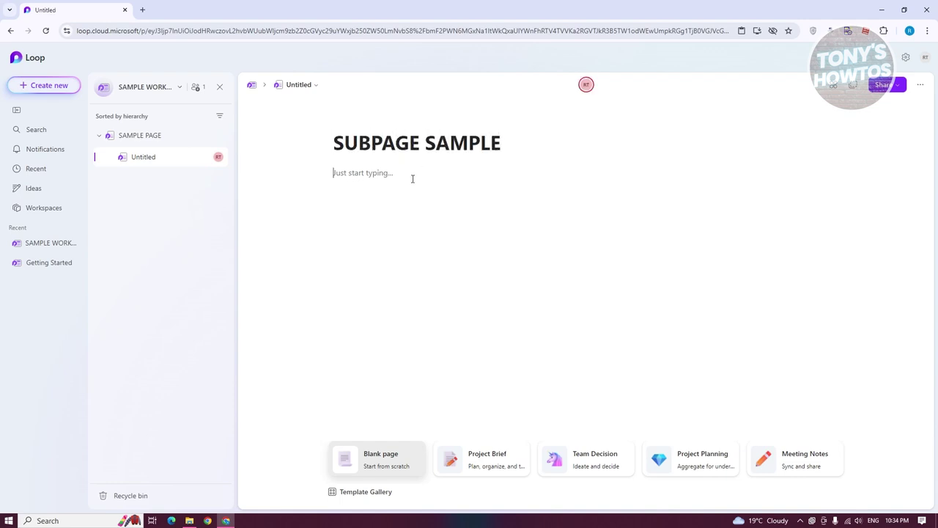
type("NBDFJKNVKSNVKSNKDS")
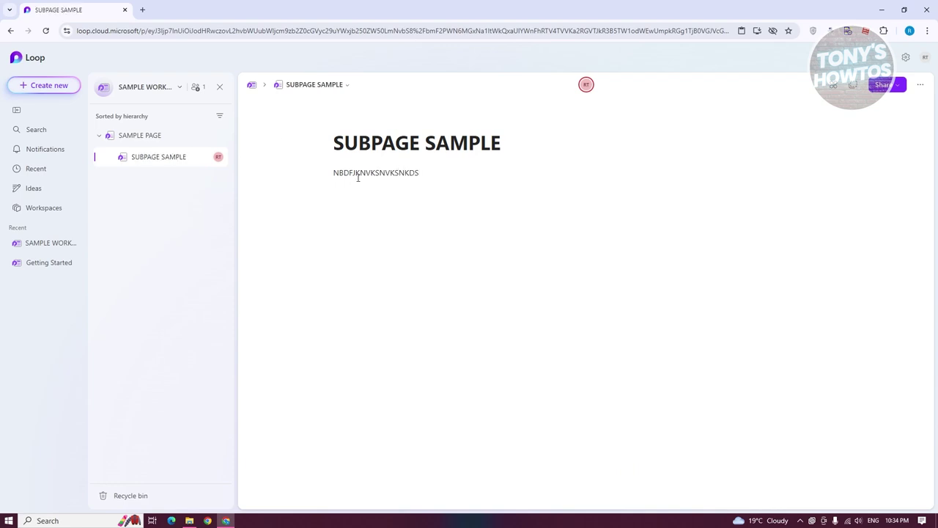
left_click(144, 138)
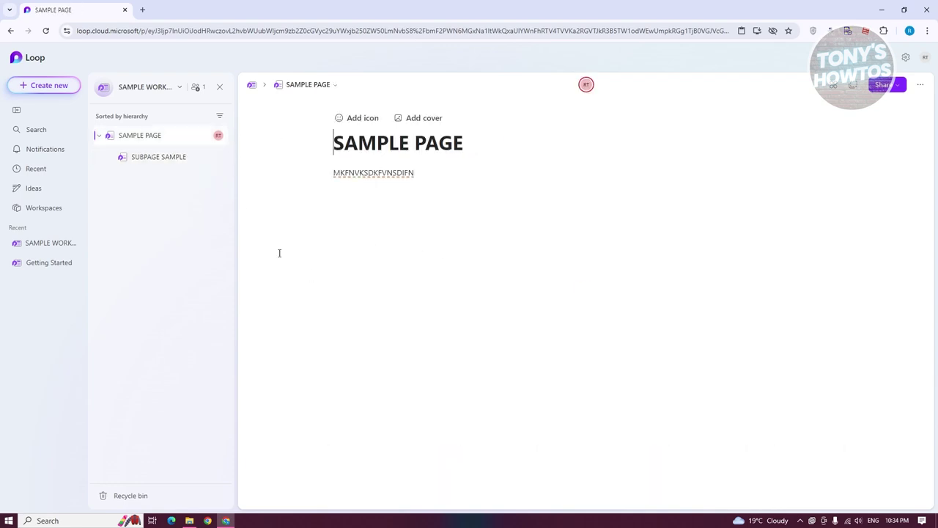
Check SUBPAGE SAMPLE, then add a new workspace page built from the Project Brief template
left_click(149, 160)
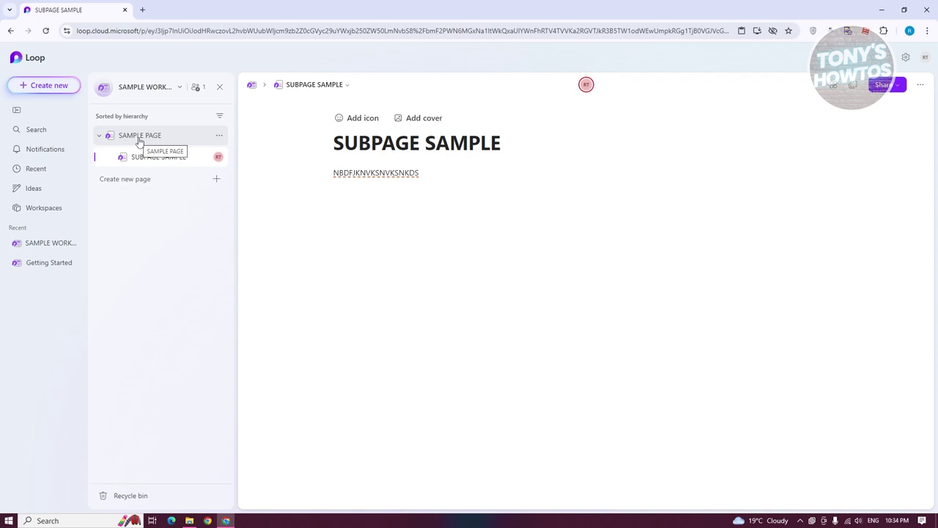
left_click(134, 183)
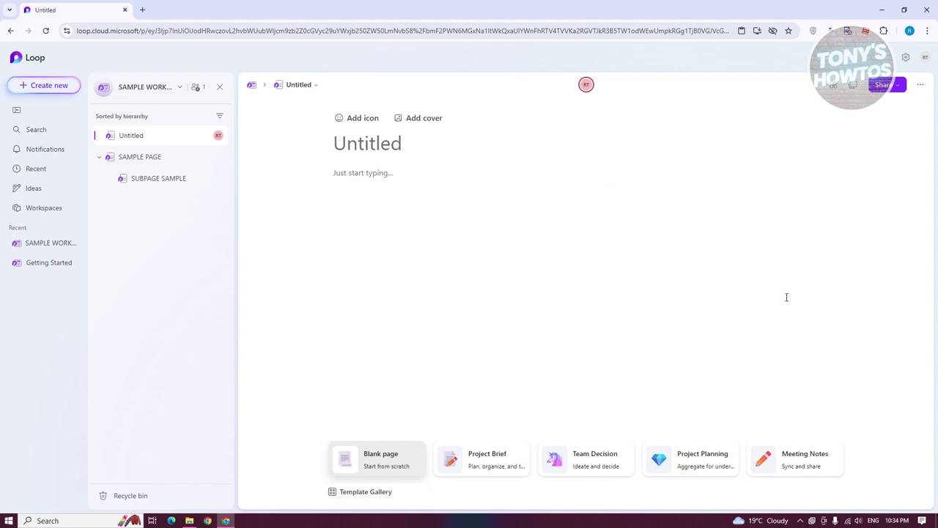
mouse_move(487, 460)
left_click(496, 466)
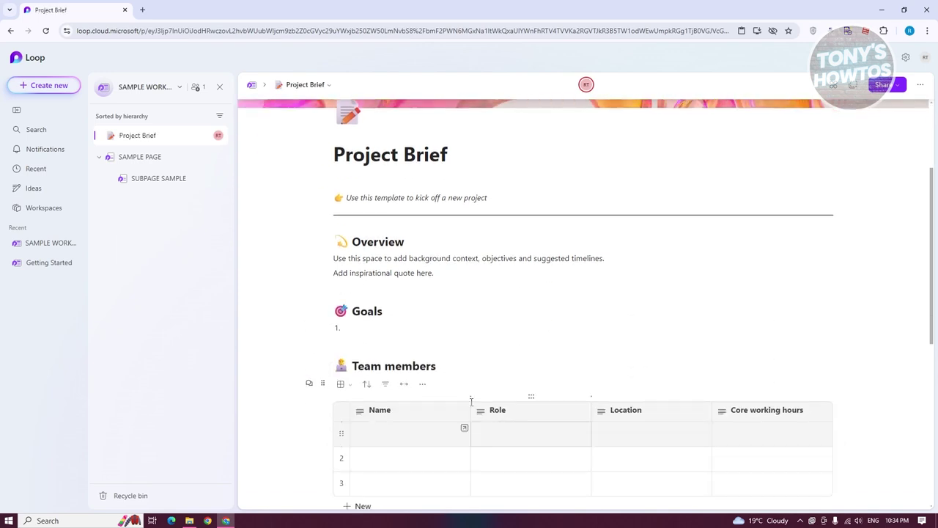
Scroll through the Project Brief, trying the first team member's name cell
scroll(481, 429, "down", 3)
left_click(392, 188)
scroll(479, 339, "up", 3)
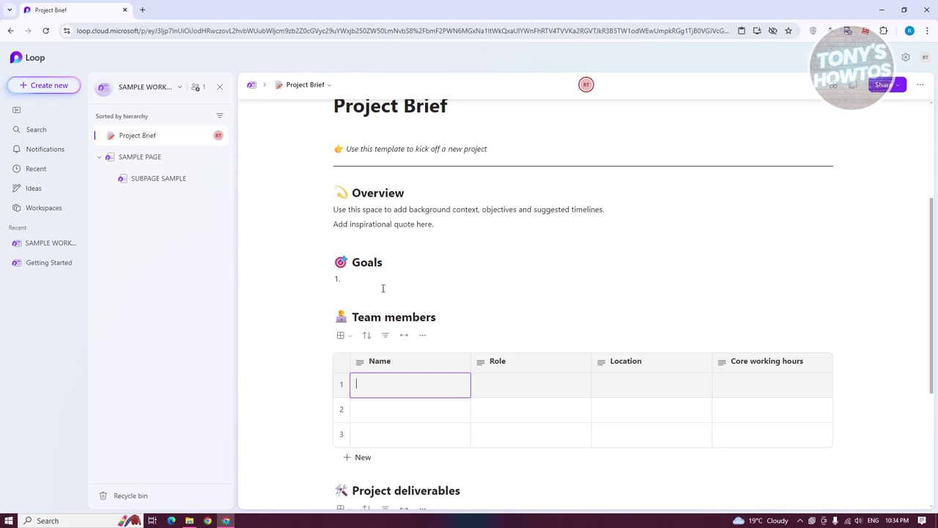
scroll(382, 288, "down", 3)
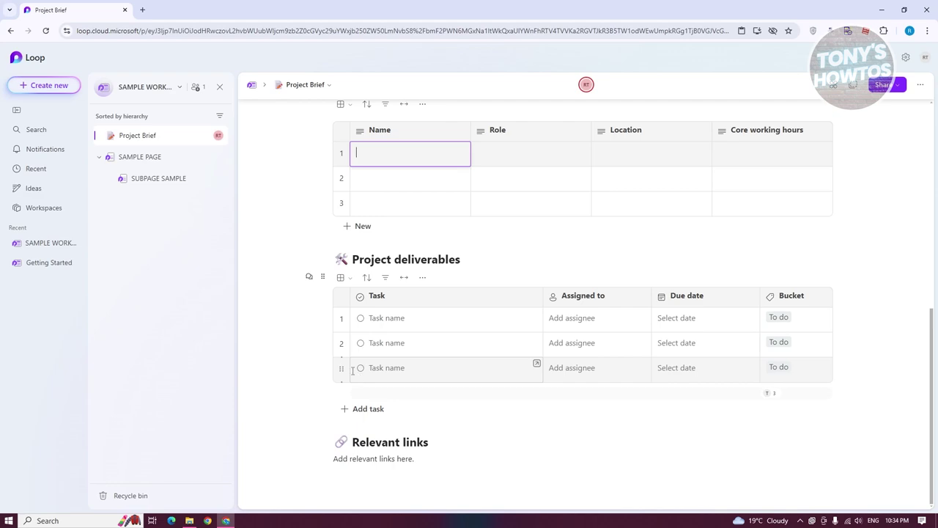
scroll(432, 345, "up", 5)
scroll(450, 363, "down", 3)
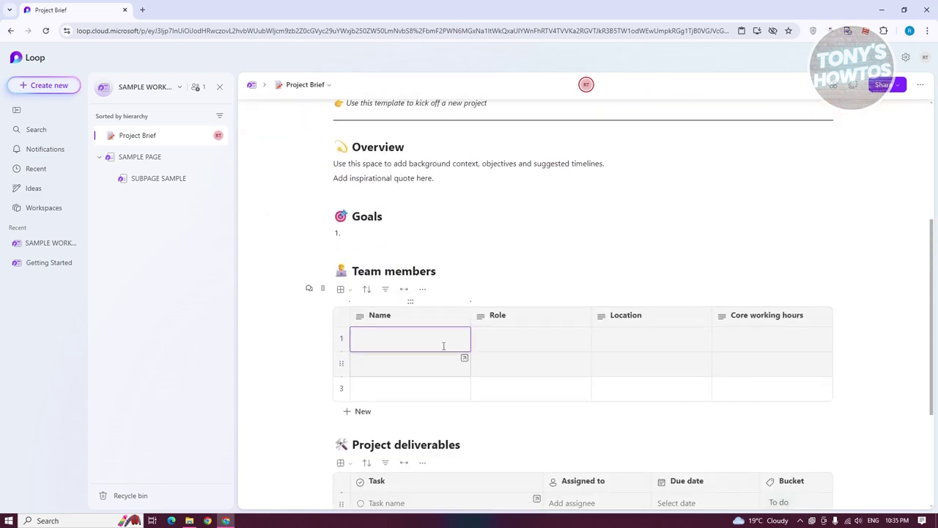
Try the Goals, Team members and deliverables cells, then add a new Untitled page
left_click(359, 230)
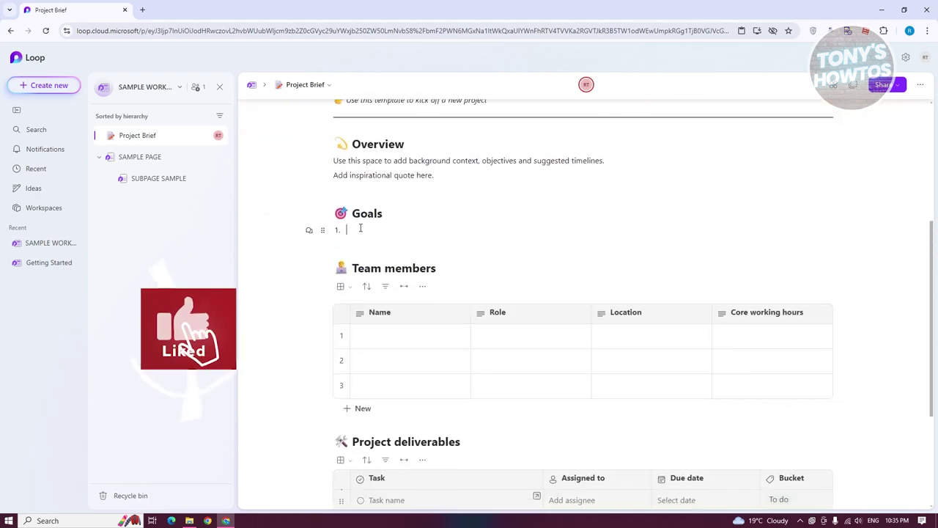
scroll(439, 242, "down", 2)
left_click(391, 240)
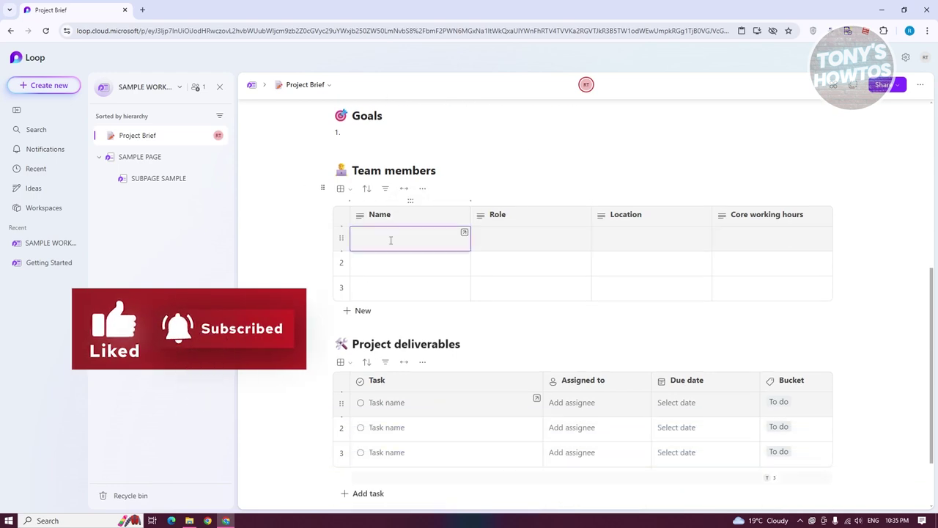
left_click(393, 265)
scroll(373, 278, "down", 1)
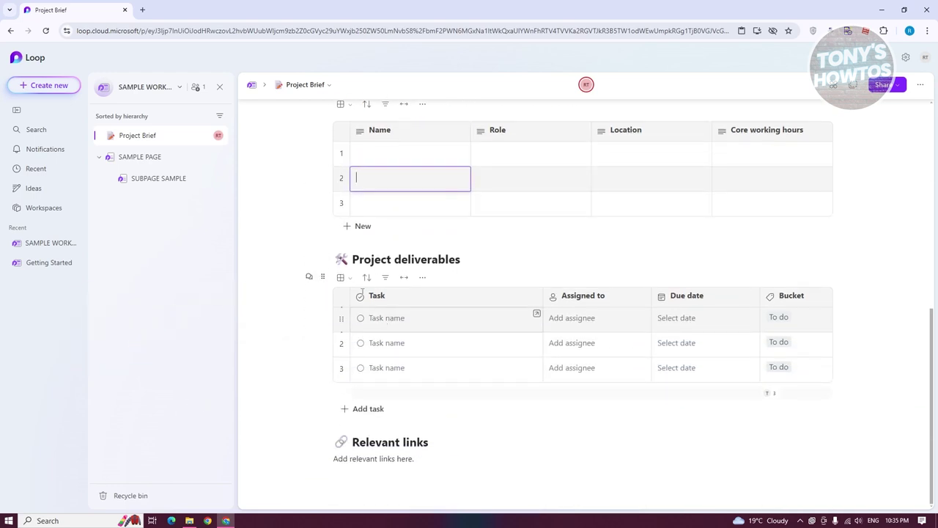
left_click(362, 323)
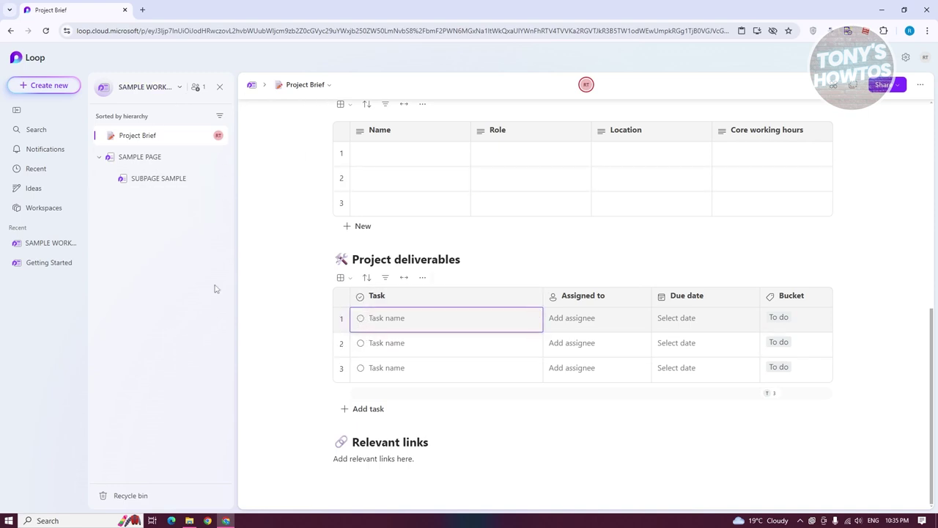
left_click(217, 200)
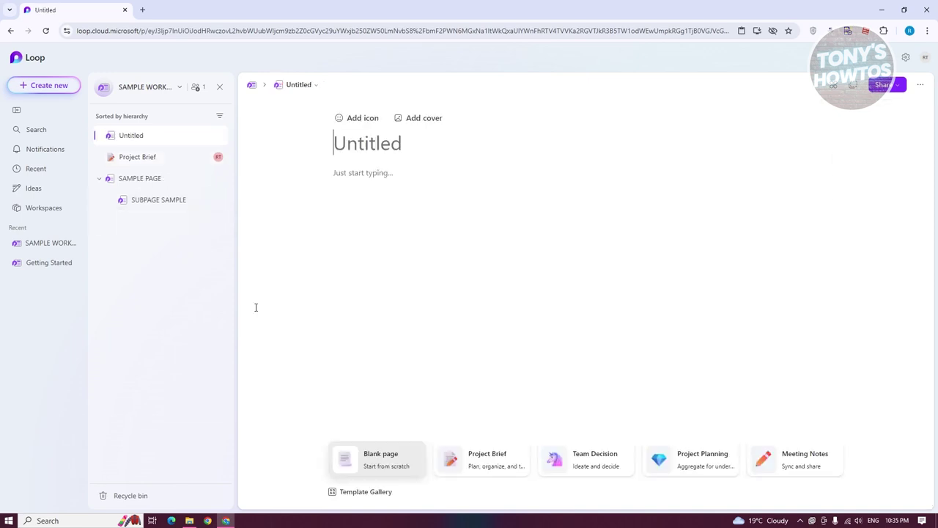
Give the new page a laughing smiley icon and the orange tools cover image
left_click(311, 173)
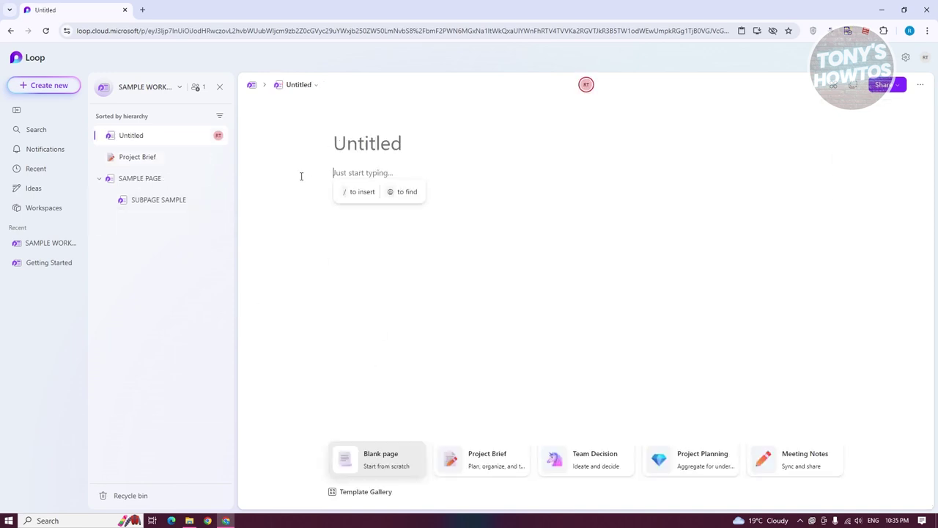
left_click(352, 118)
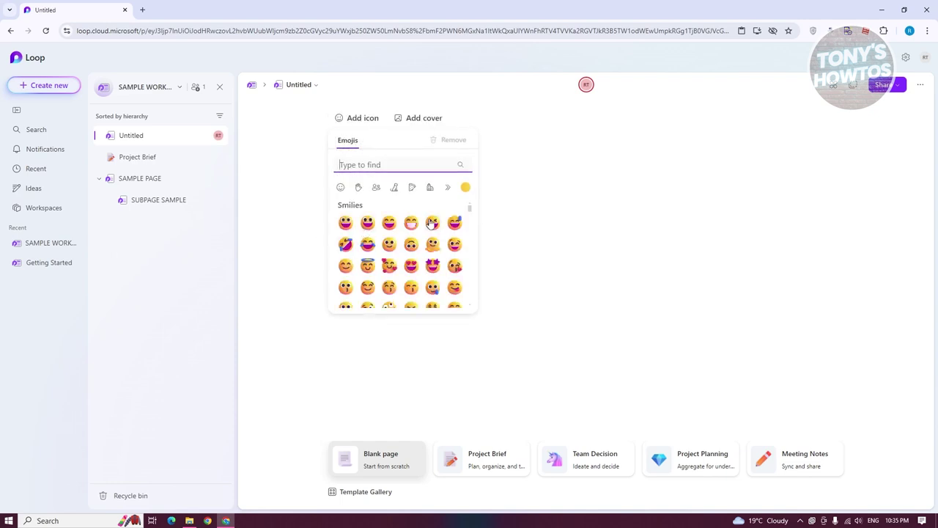
left_click(455, 223)
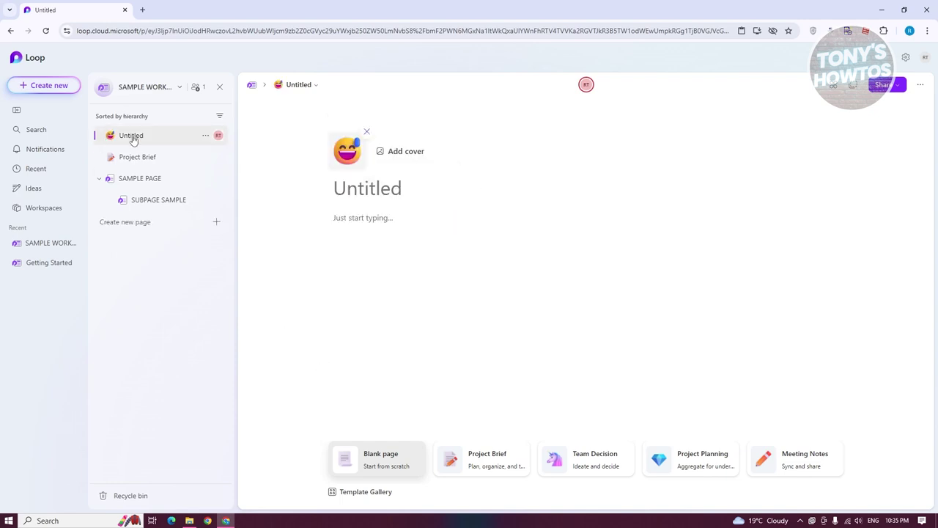
left_click(408, 152)
scroll(422, 389, "down", 2)
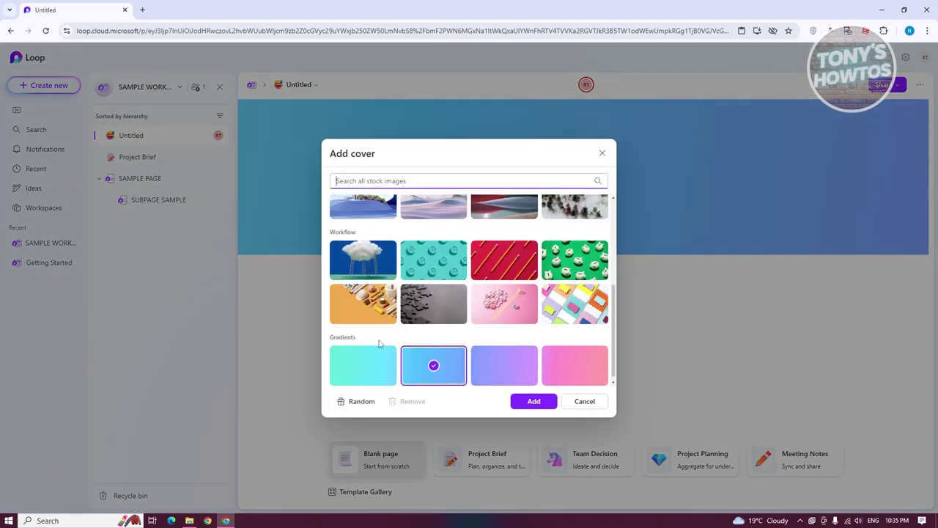
left_click(363, 304)
left_click(548, 401)
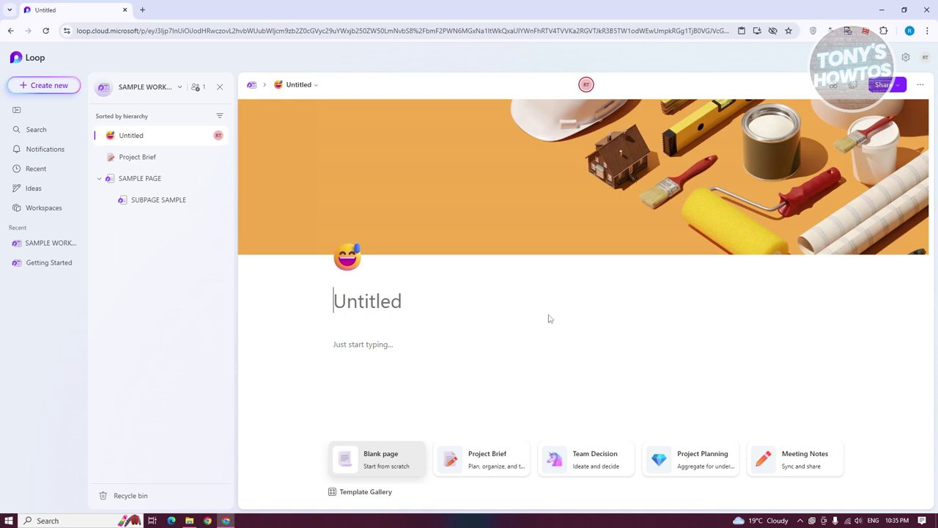
Title the page FUN PAGE and bring up the slash insert menu on a new line
type("FUN PAGE")
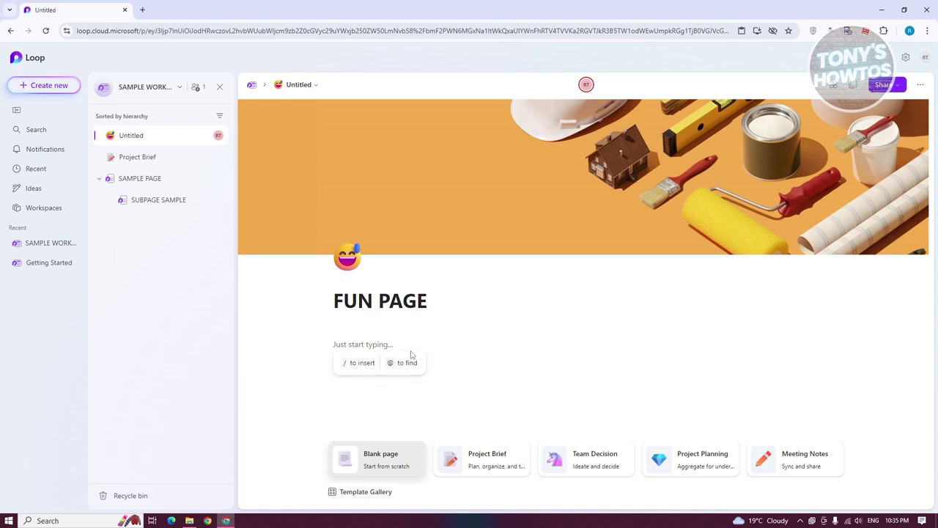
type("MKVDSDKMSFK")
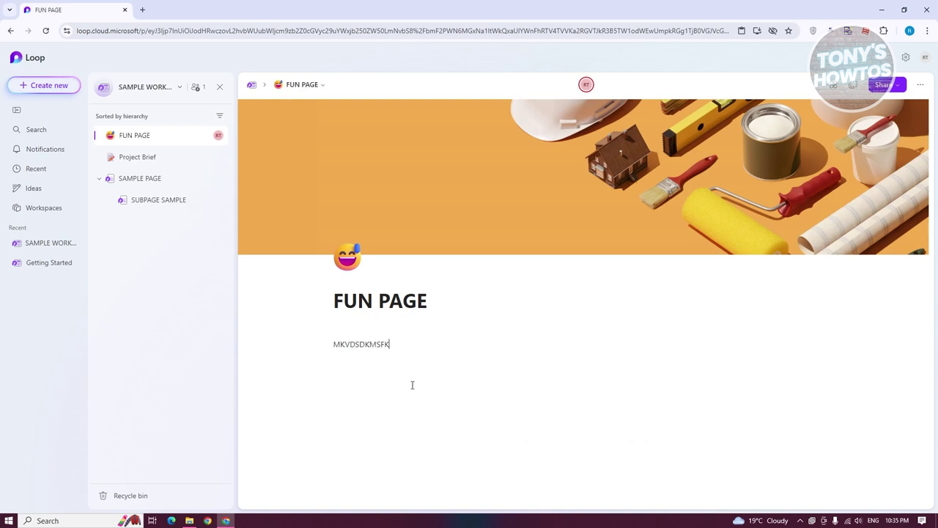
key("Return")
type("/")
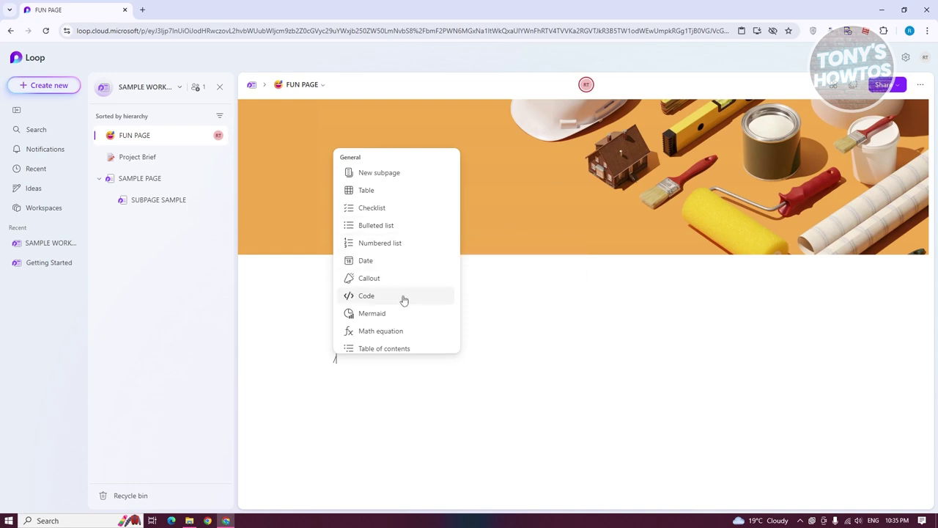
Insert a Kanban board from the Templates section of the slash menu
scroll(405, 318, "down", 2)
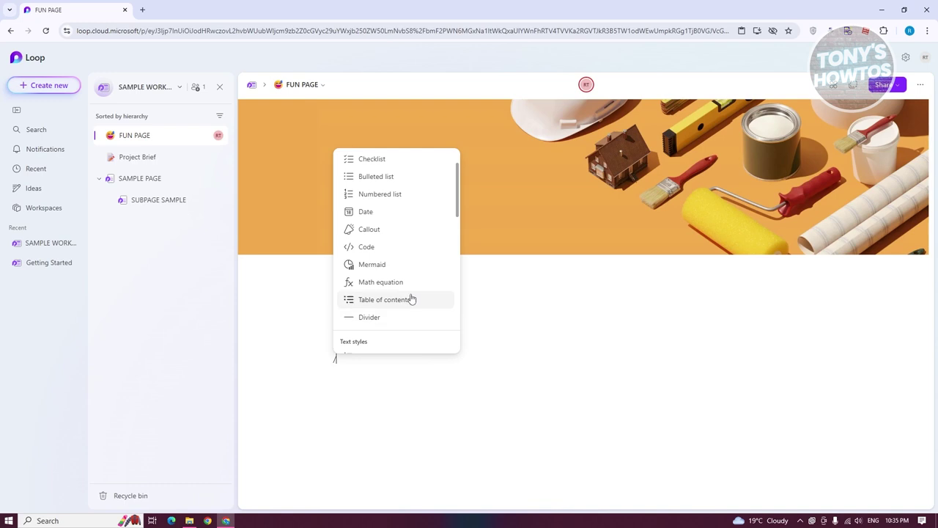
scroll(409, 299, "down", 5)
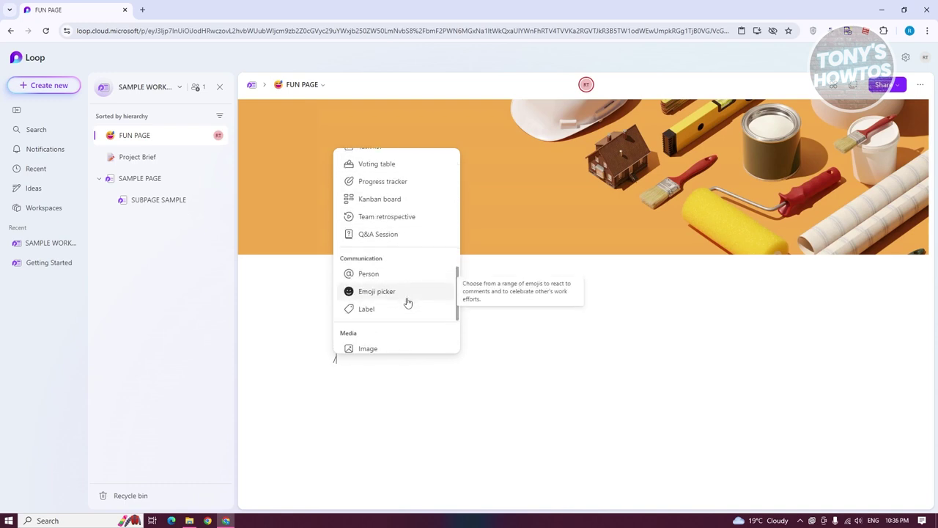
scroll(395, 310, "up", 1)
scroll(395, 310, "up", 1)
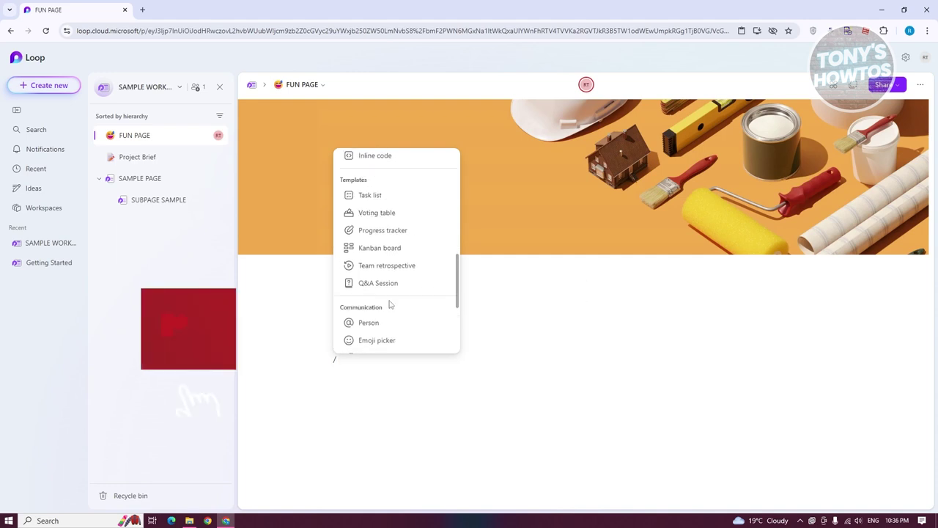
left_click(380, 248)
scroll(575, 402, "down", 1)
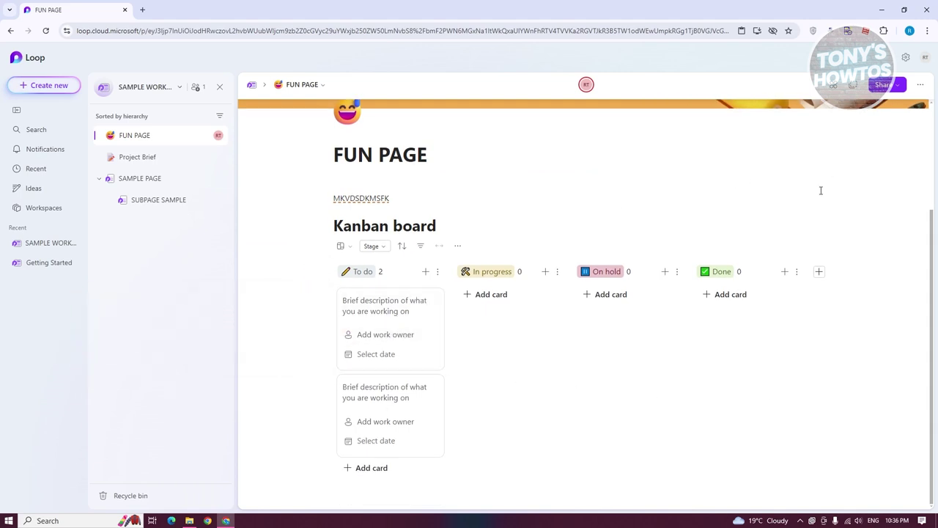
Drag a To do card into On hold and back, then add a third To do card
left_click_drag(409, 301, 506, 293)
left_click_drag(502, 387, 620, 386)
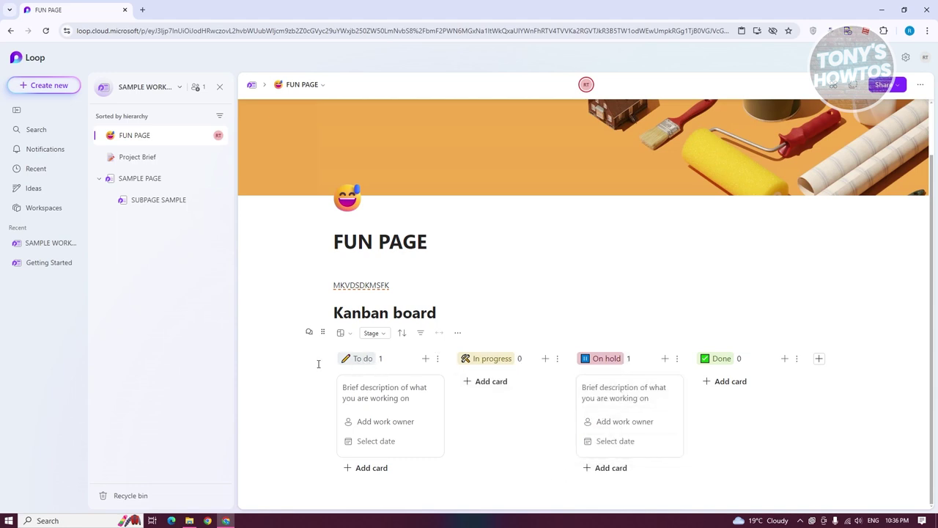
left_click_drag(592, 393, 359, 411)
scroll(403, 385, "down", 2)
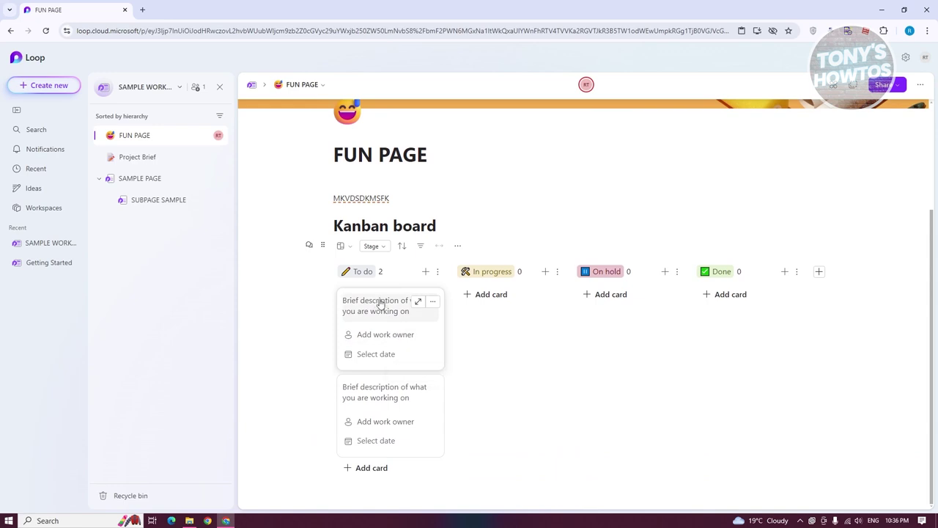
left_click(372, 468)
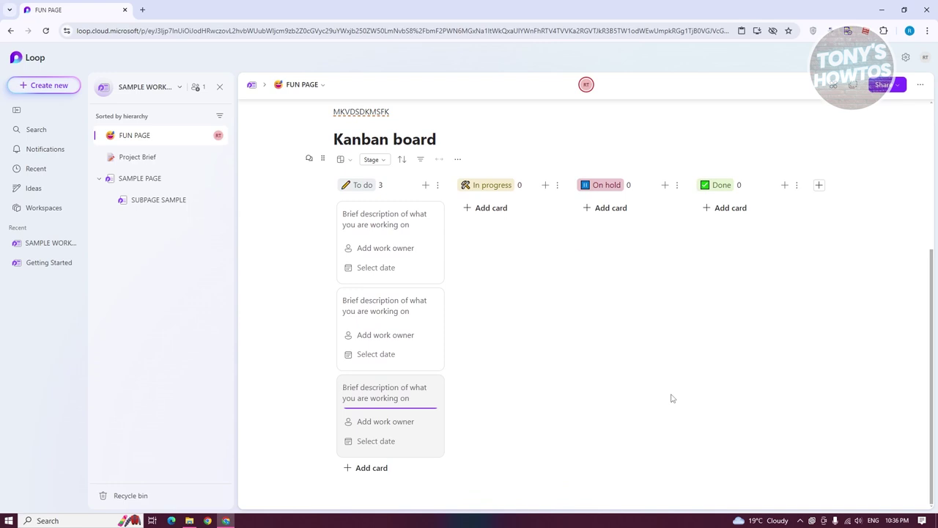
Name the card THIS DO THIS TASK, assign an owner, set it due Tomorrow, and share with notification
type("THIS DO THIS TASK")
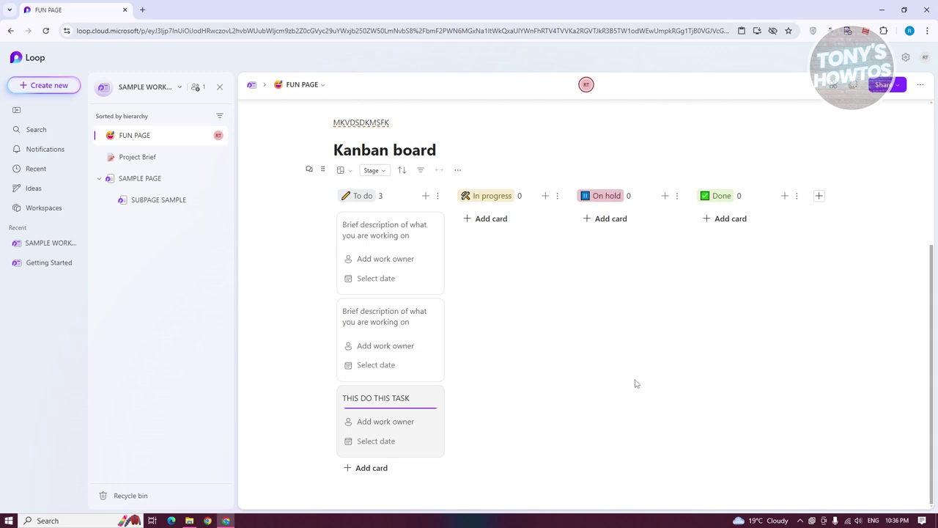
left_click(370, 422)
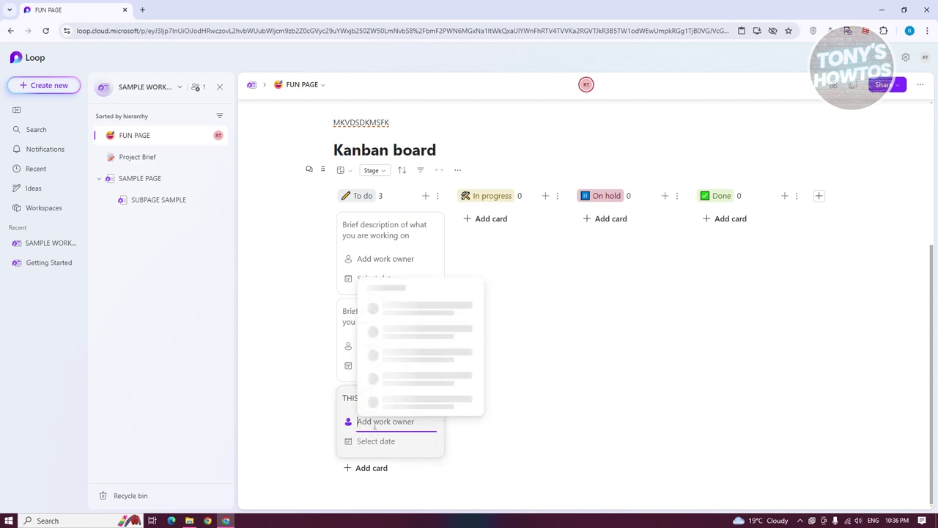
left_click(425, 356)
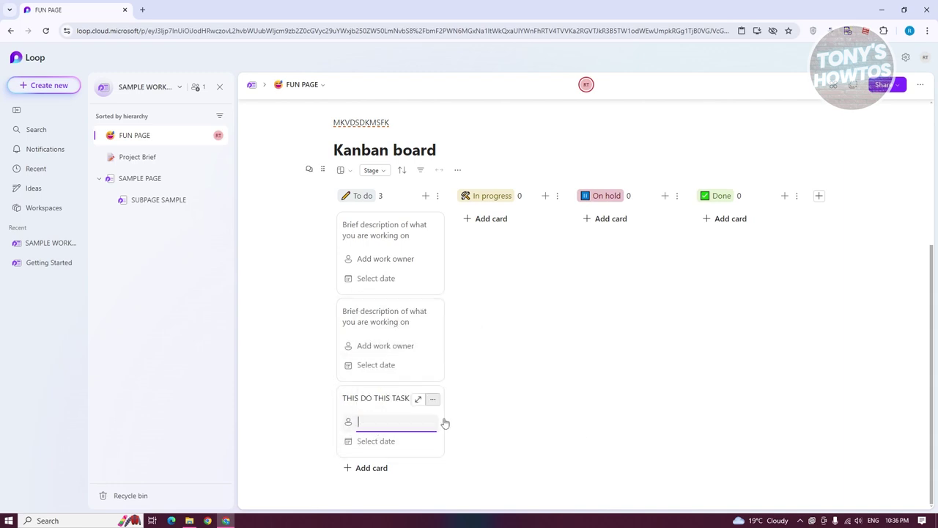
left_click(377, 445)
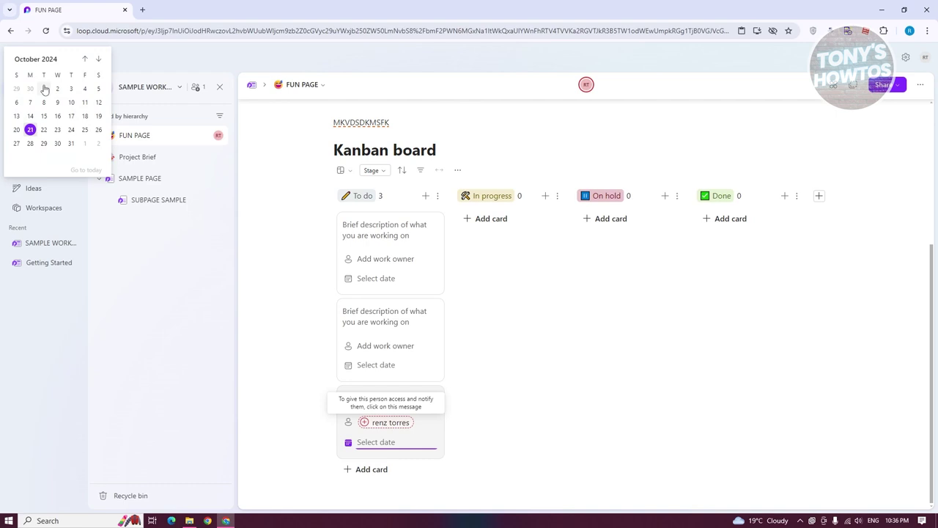
left_click(48, 130)
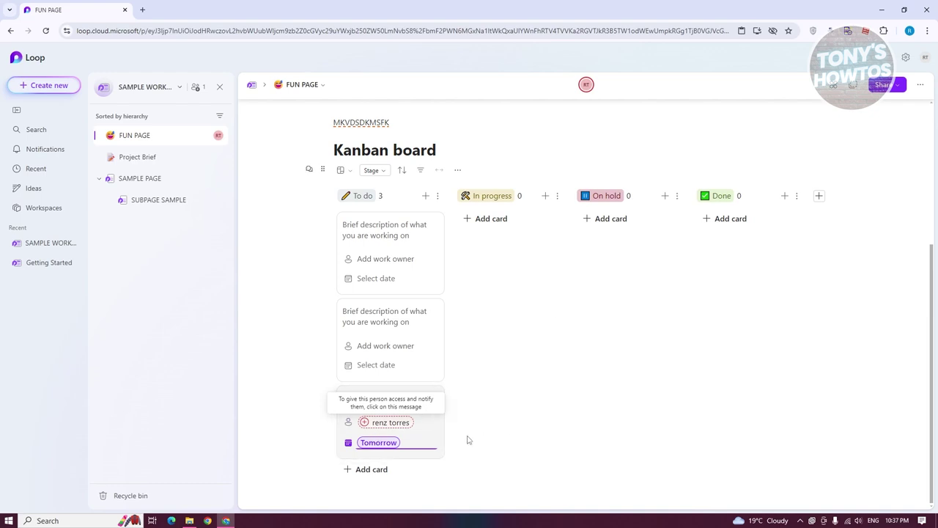
left_click(385, 424)
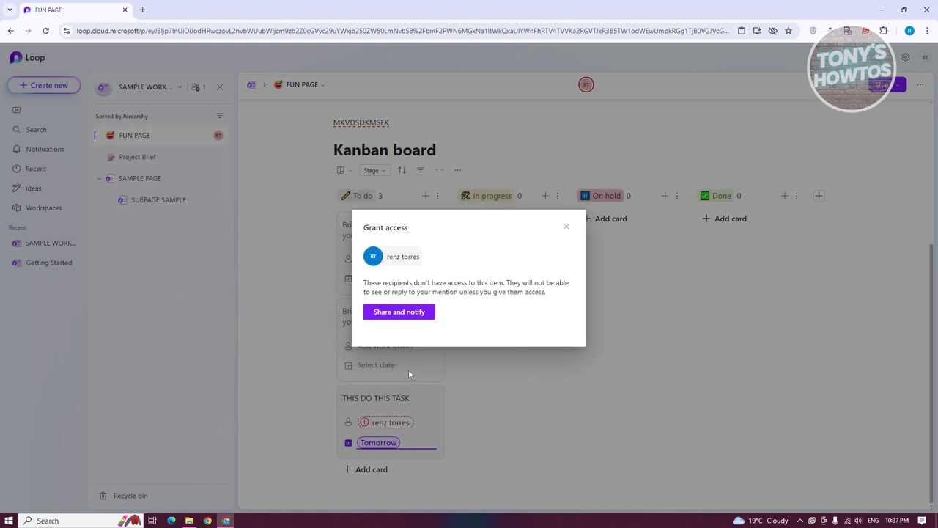
left_click(414, 312)
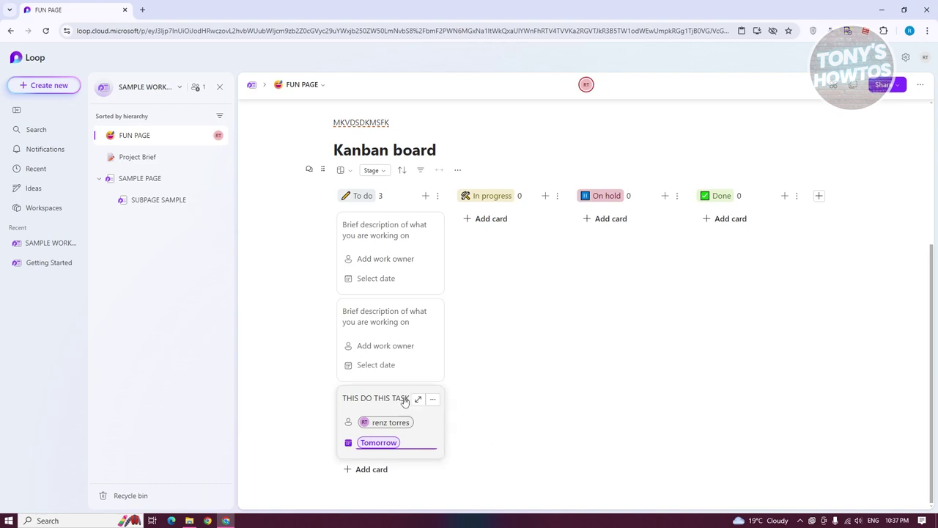
left_click(418, 400)
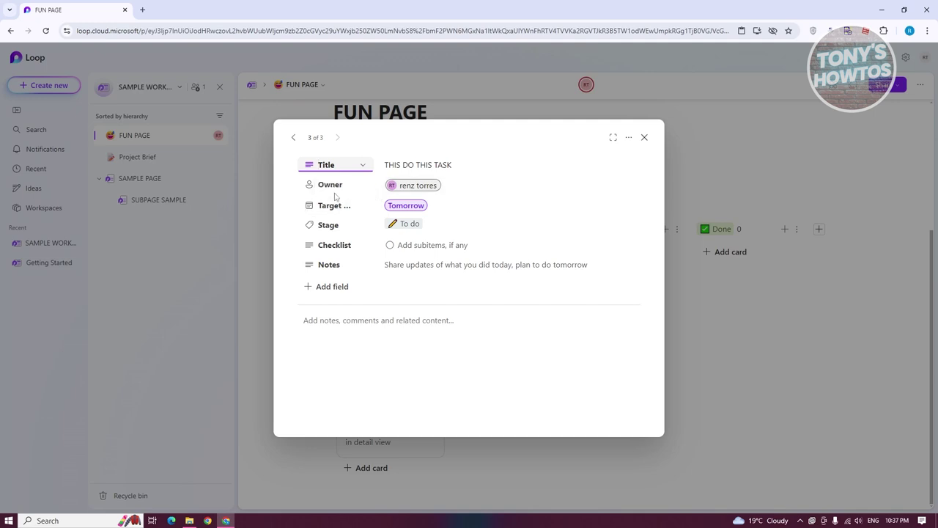
left_click(339, 243)
left_click(349, 265)
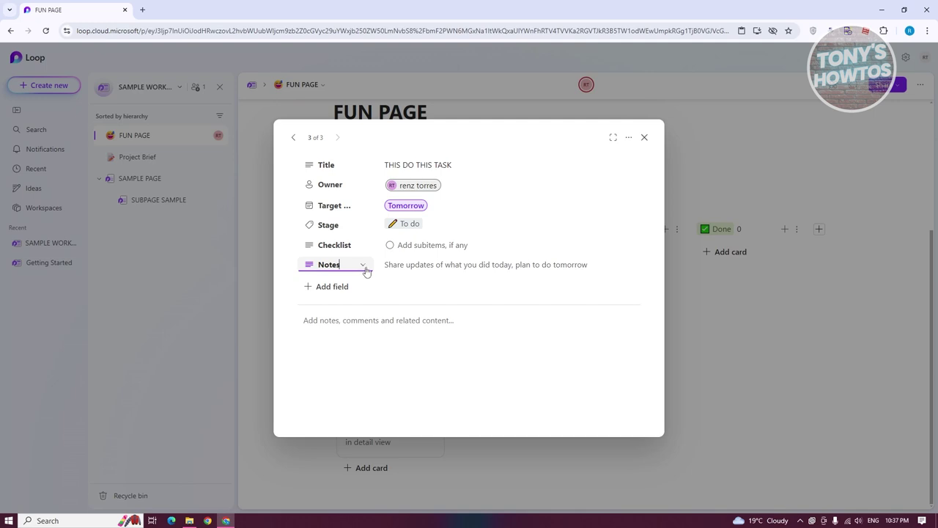
left_click(363, 264)
left_click(508, 364)
left_click(326, 291)
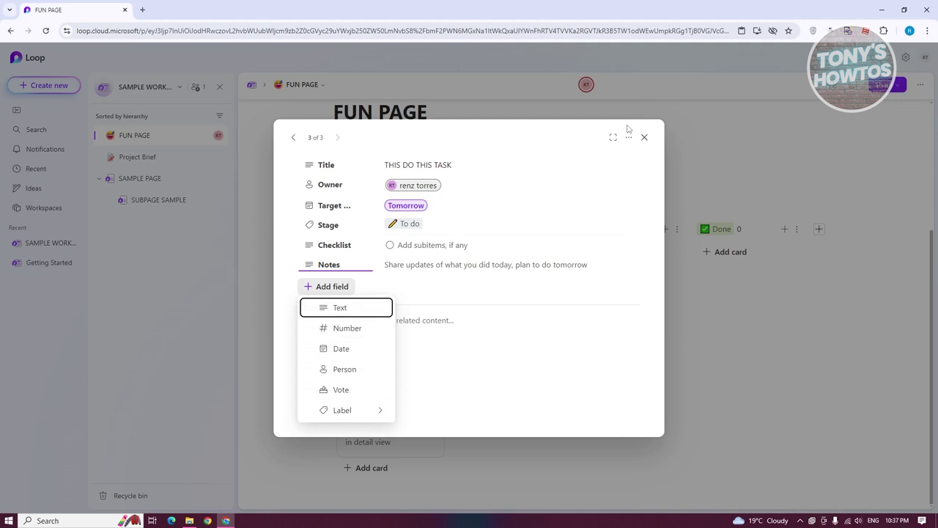
left_click(564, 139)
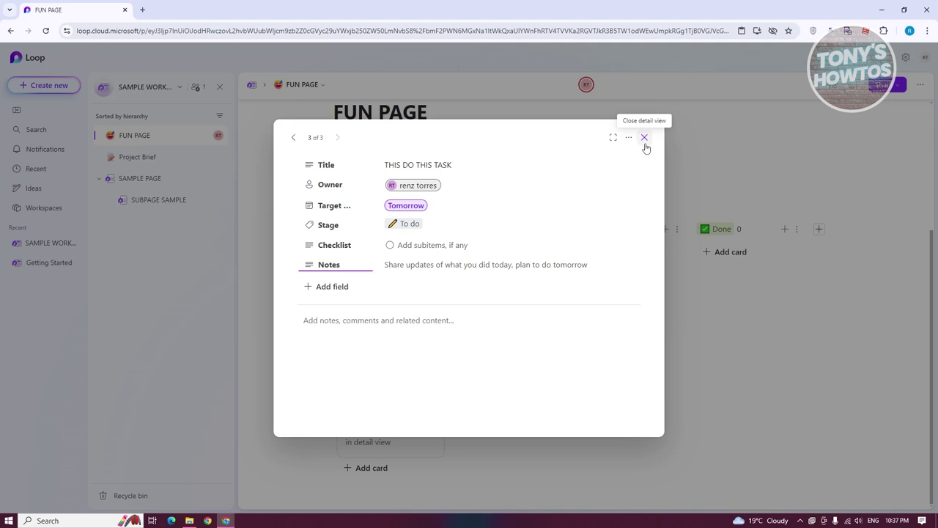
left_click(438, 247)
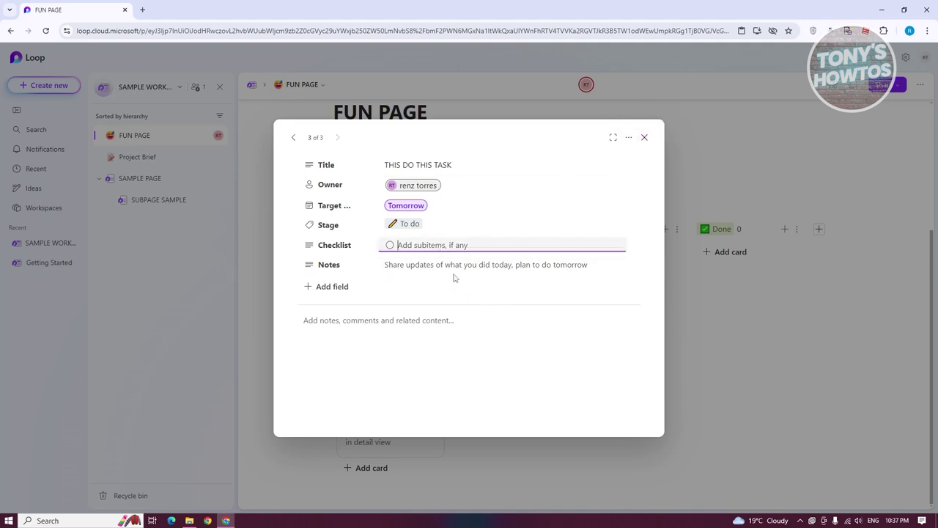
left_click(396, 328)
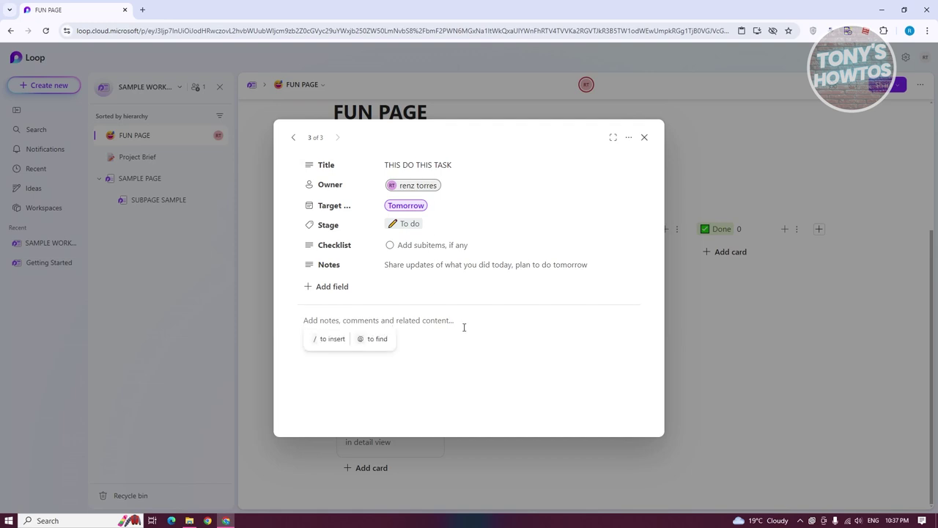
type("@")
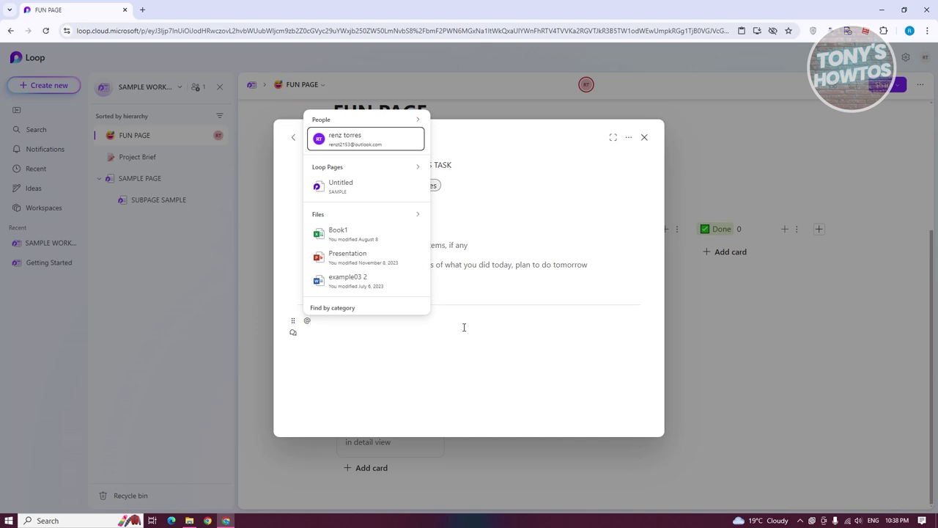
key("BackSpace")
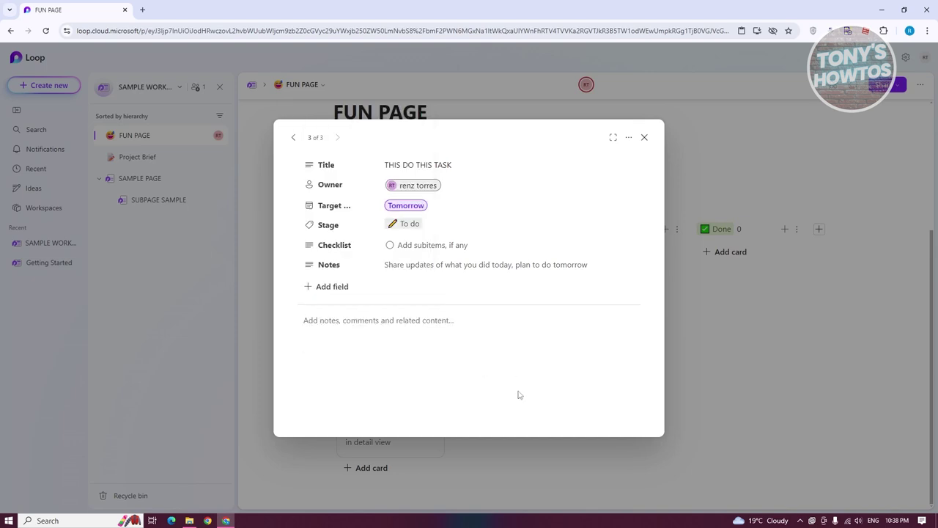
left_click(644, 137)
Drag the THIS DO THIS TASK card from To do into the In progress column
left_click_drag(408, 432, 491, 264)
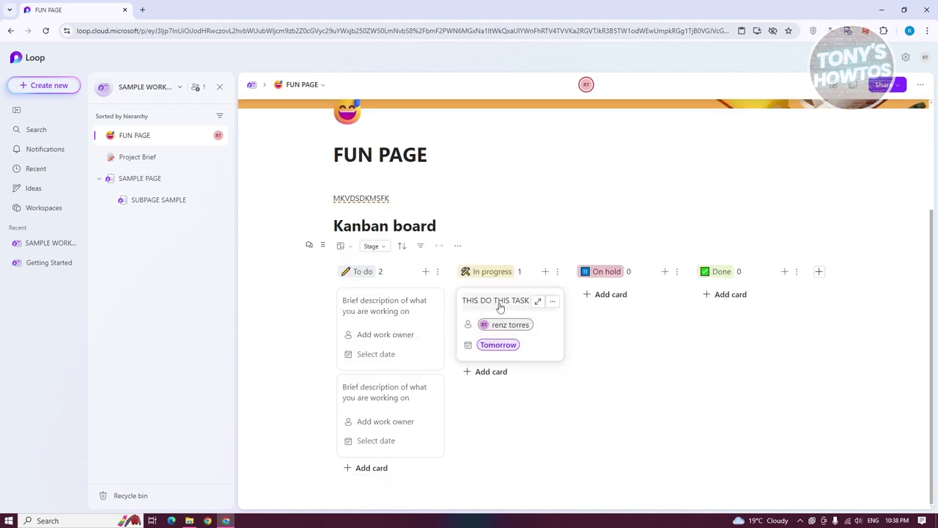
scroll(618, 388, "up", 1)
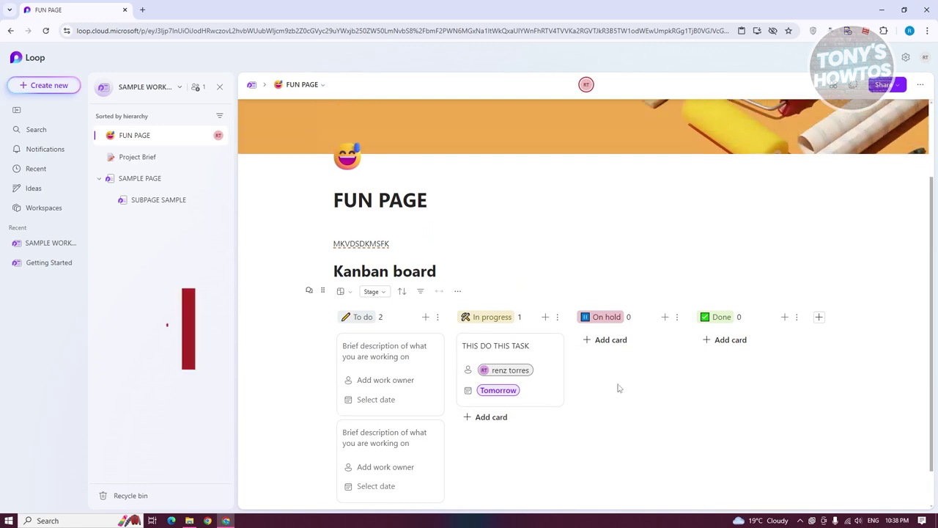
scroll(808, 427, "down", 1)
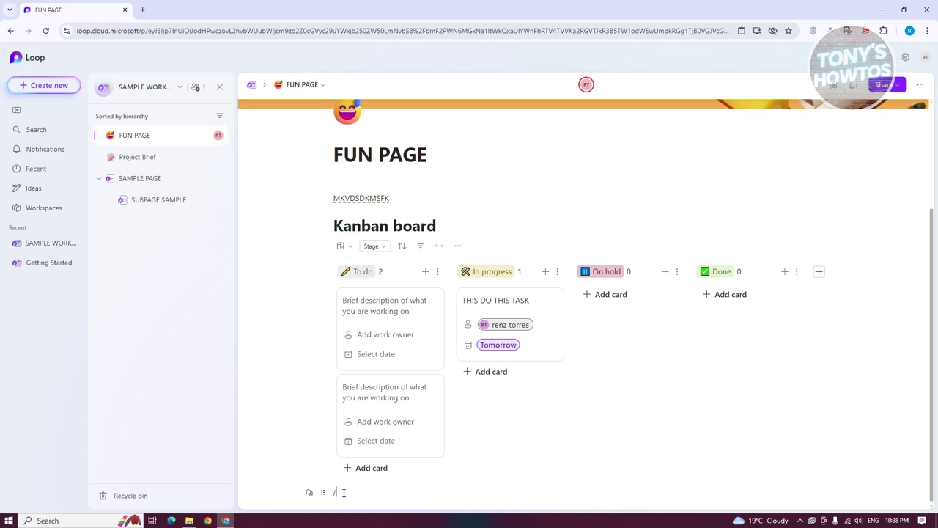
type("/")
scroll(450, 402, "down", 10)
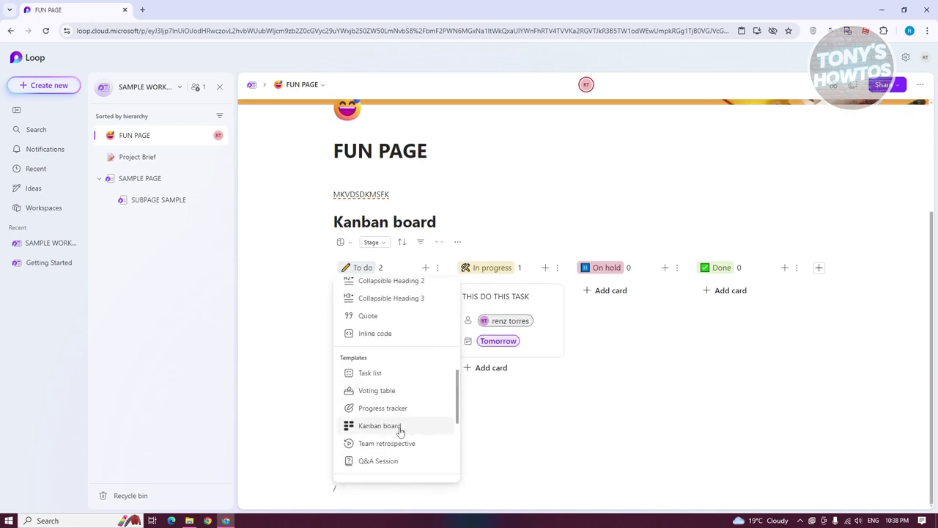
scroll(408, 437, "up", 1)
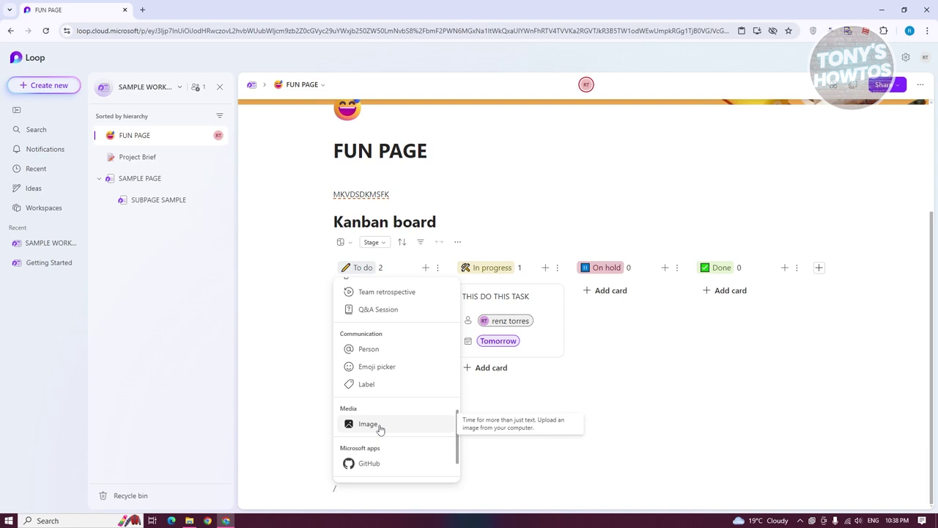
scroll(369, 382, "up", 5)
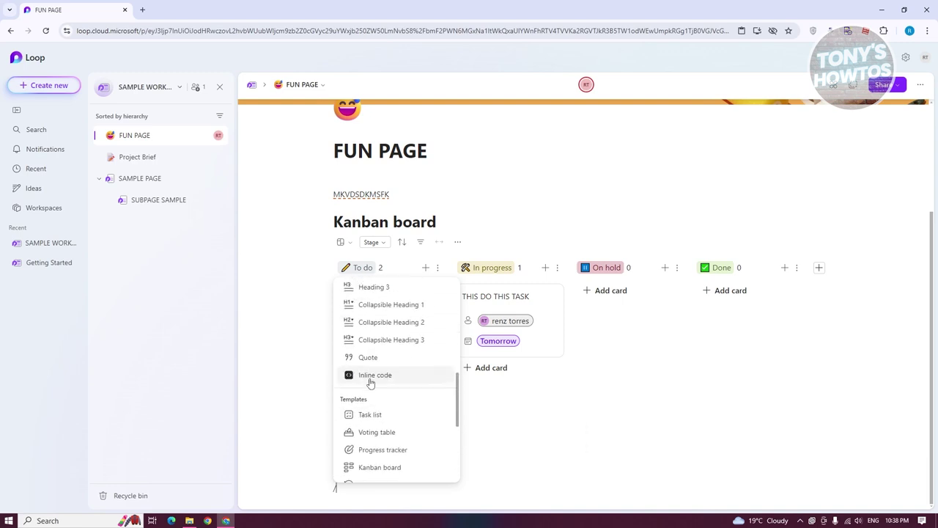
scroll(548, 467, "up", 2)
scroll(545, 496, "down", 2)
key("BackSpace")
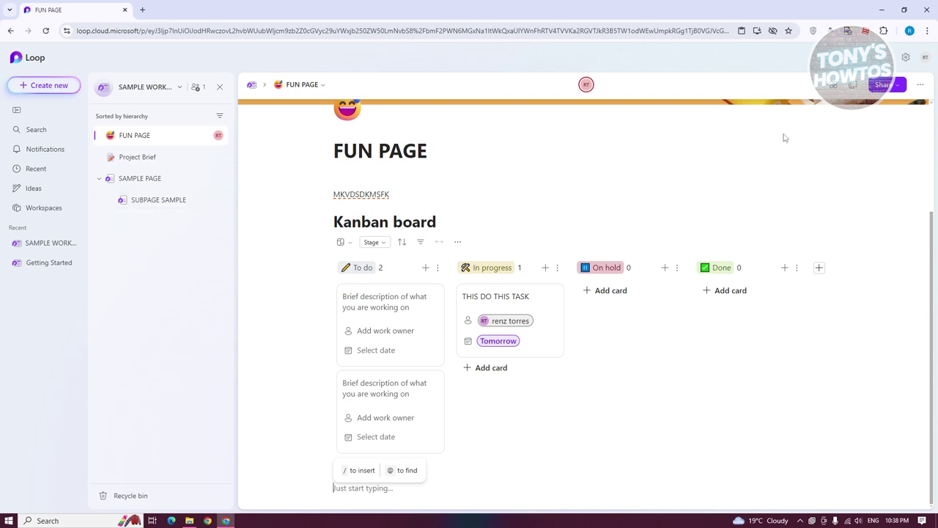
Add FUN PAGE to the Getting Started workspace
left_click(831, 88)
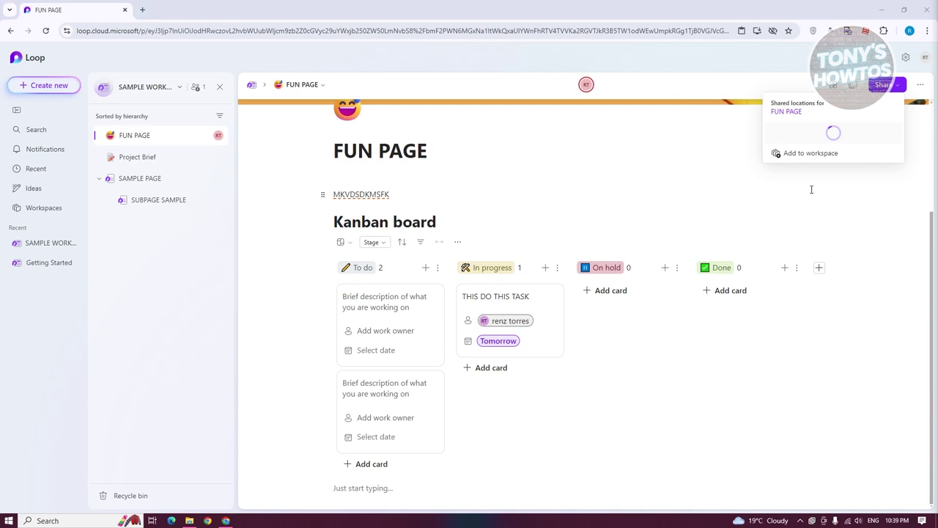
left_click(802, 153)
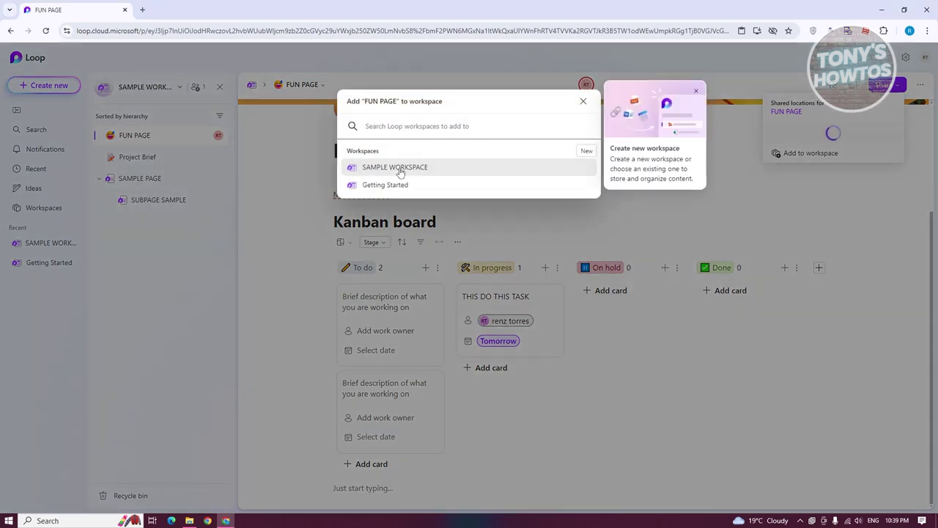
left_click(459, 187)
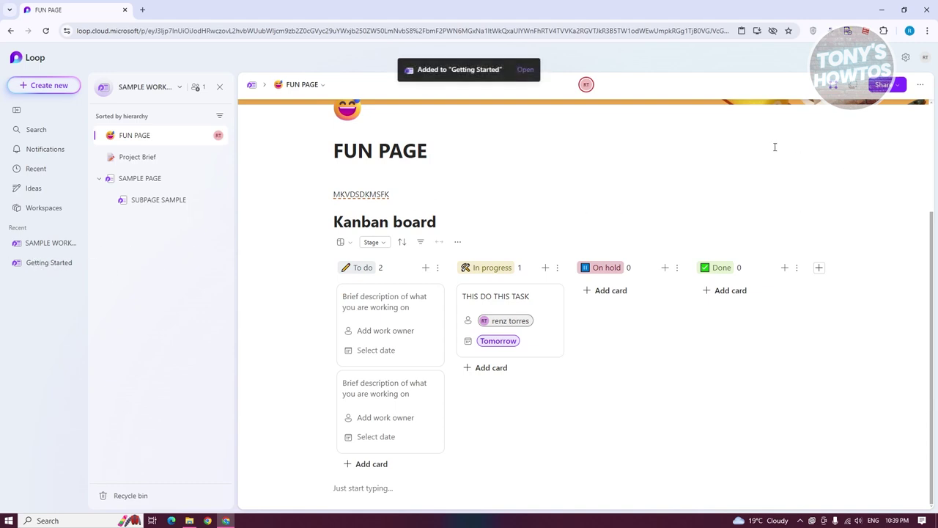
Check FUN PAGE inside Getting Started, then return to SAMPLE WORKSPACE and copy FUN PAGE as a Loop component
left_click(39, 262)
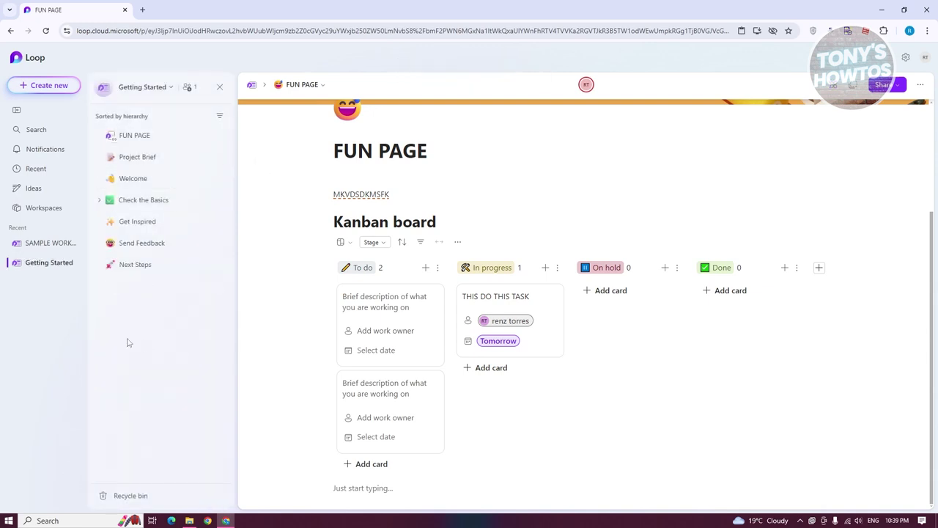
left_click(141, 135)
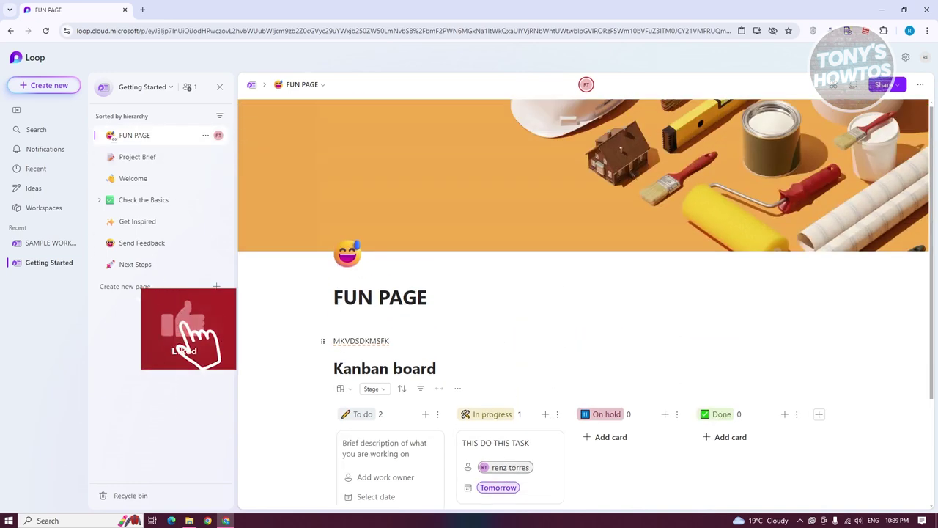
left_click(26, 244)
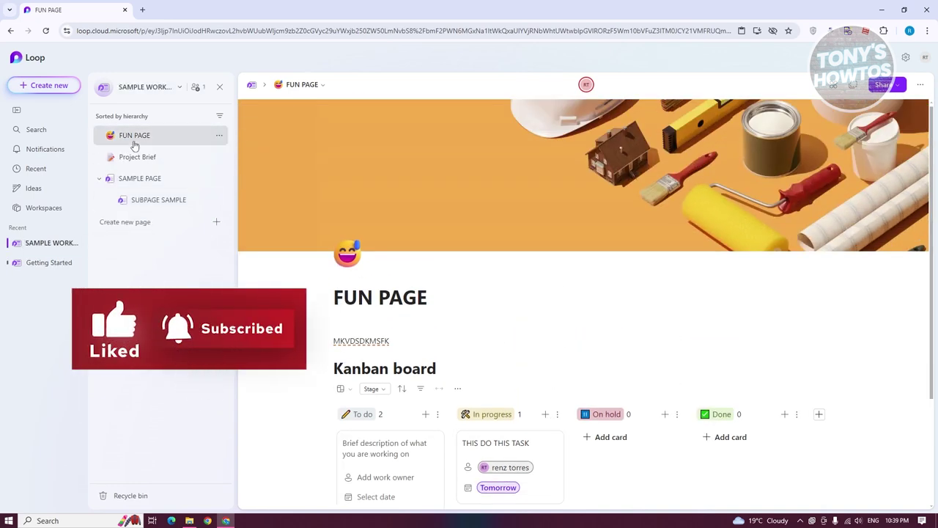
left_click(854, 87)
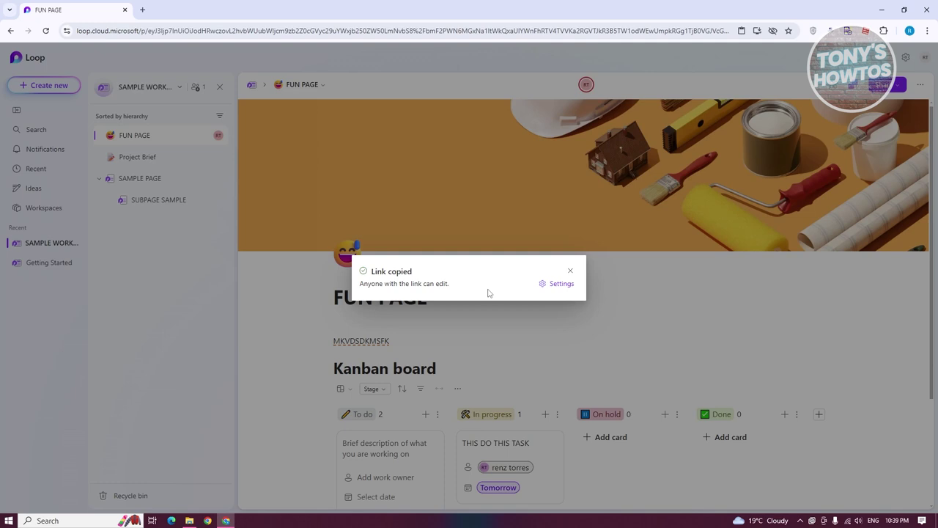
Keep the copied FUN PAGE link's permission at Can edit, cancel the settings, and dismiss the notice
left_click(557, 287)
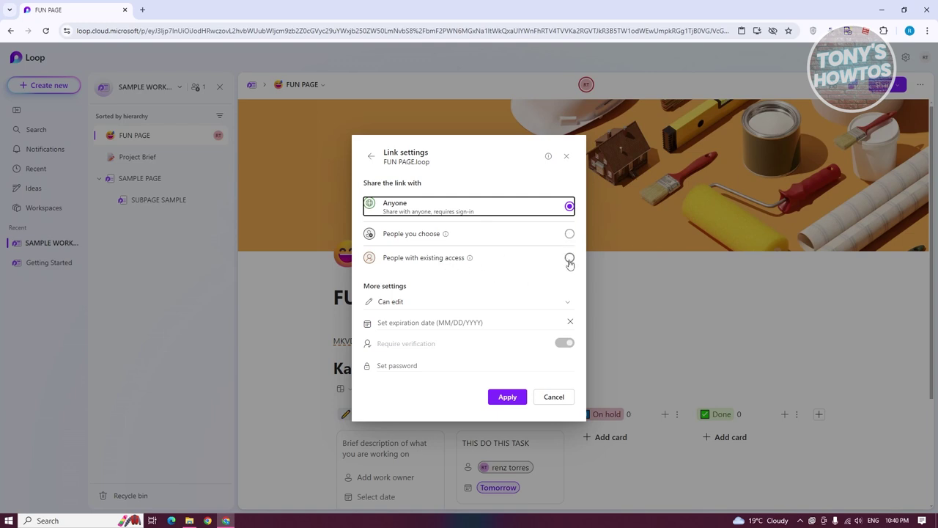
left_click(570, 306)
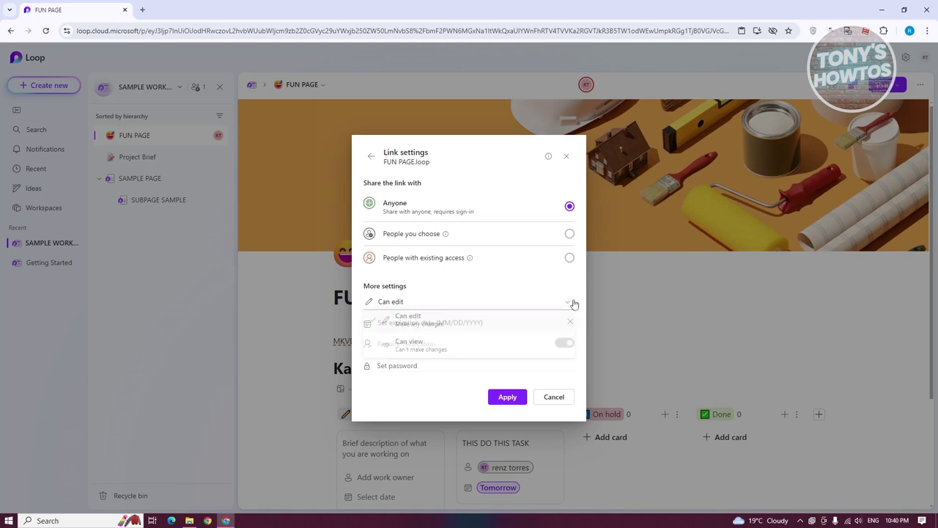
left_click(436, 332)
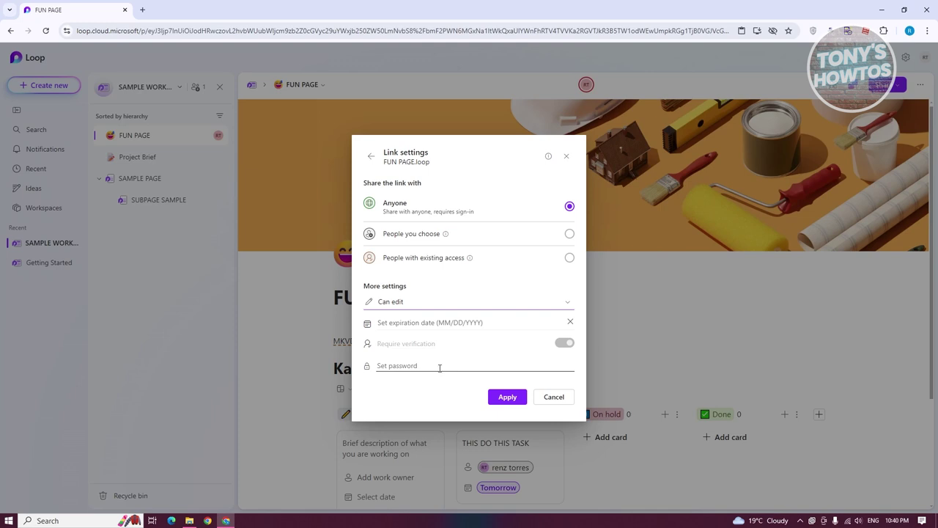
left_click(551, 397)
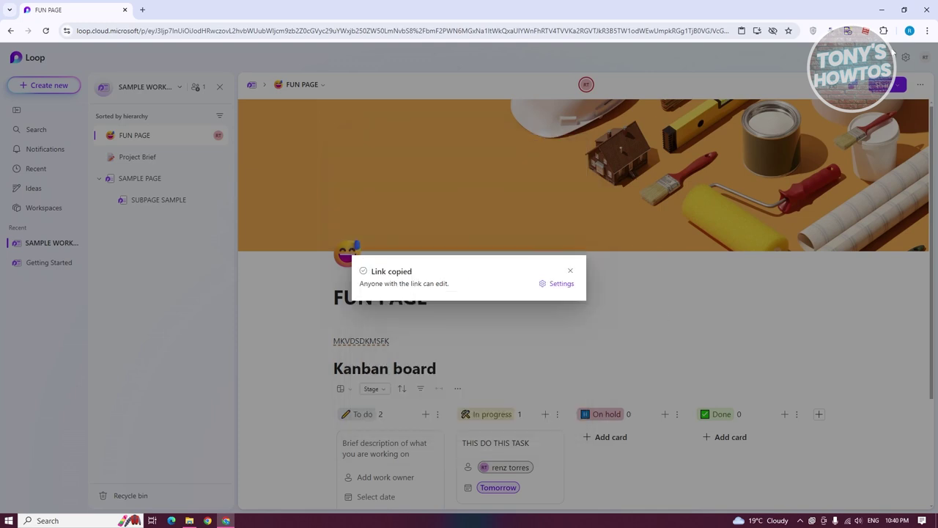
left_click(570, 271)
left_click(895, 85)
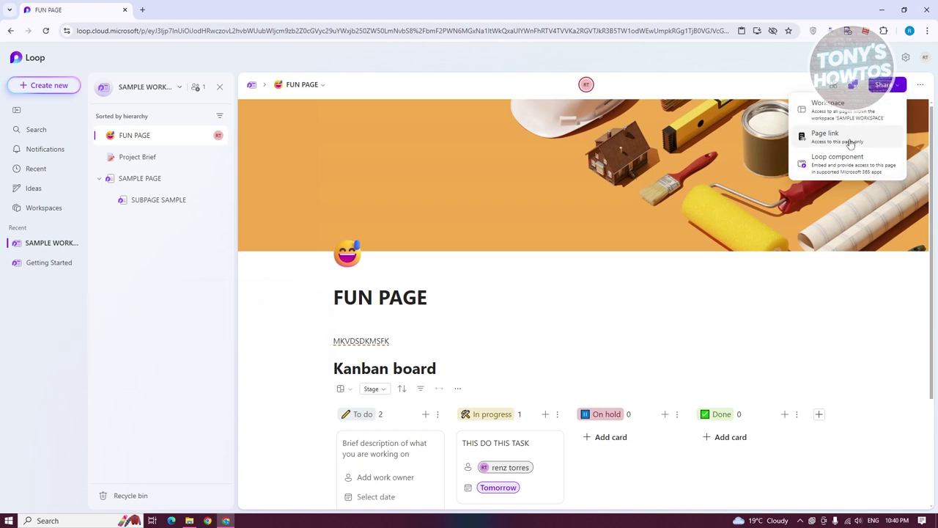
Look at the Share > Workspace invite dialog, close it, and open FUN PAGE's Recap panel
left_click(857, 115)
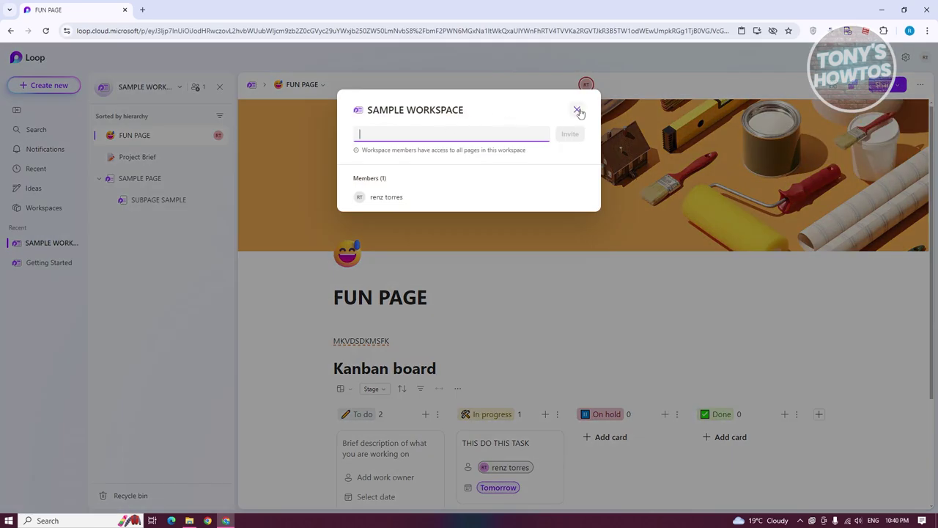
left_click(577, 109)
left_click(922, 86)
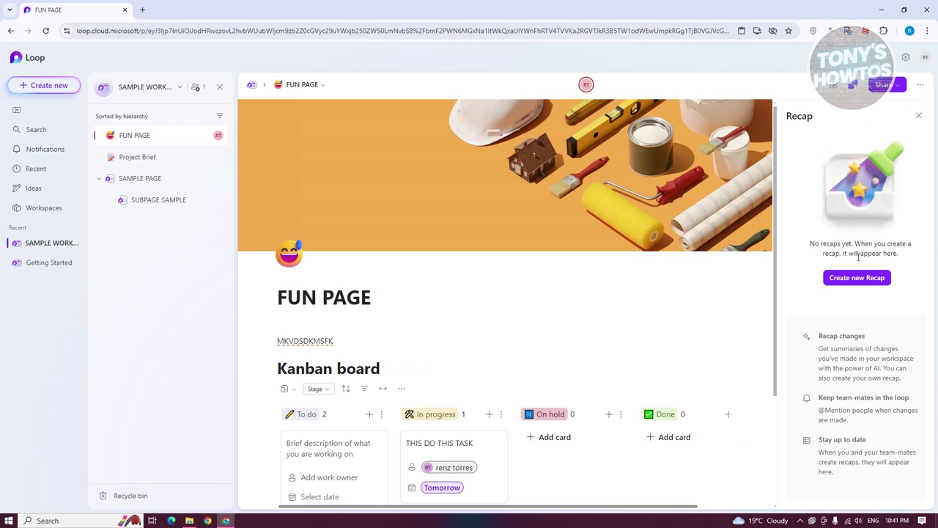
Start a new recap, close the Recap panel, then preview Print & PDF export and cancel it
left_click(844, 277)
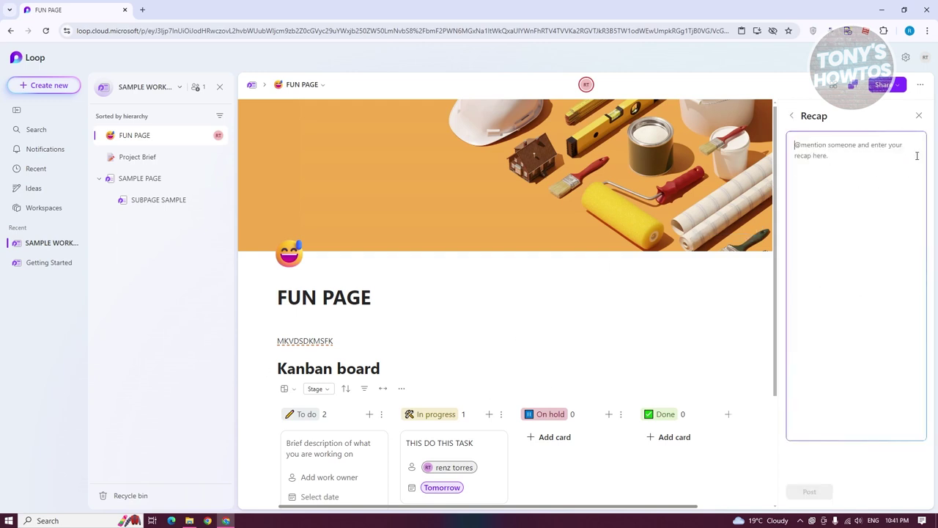
left_click(921, 117)
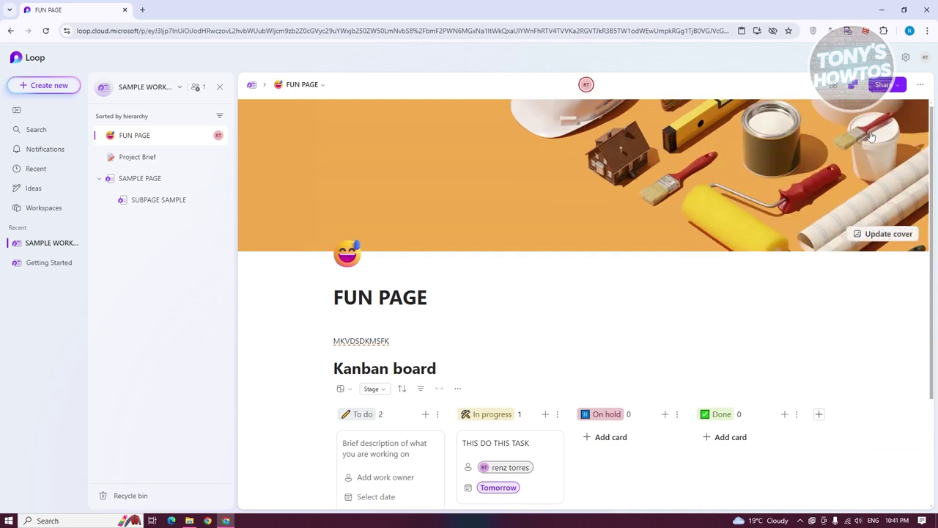
left_click(921, 86)
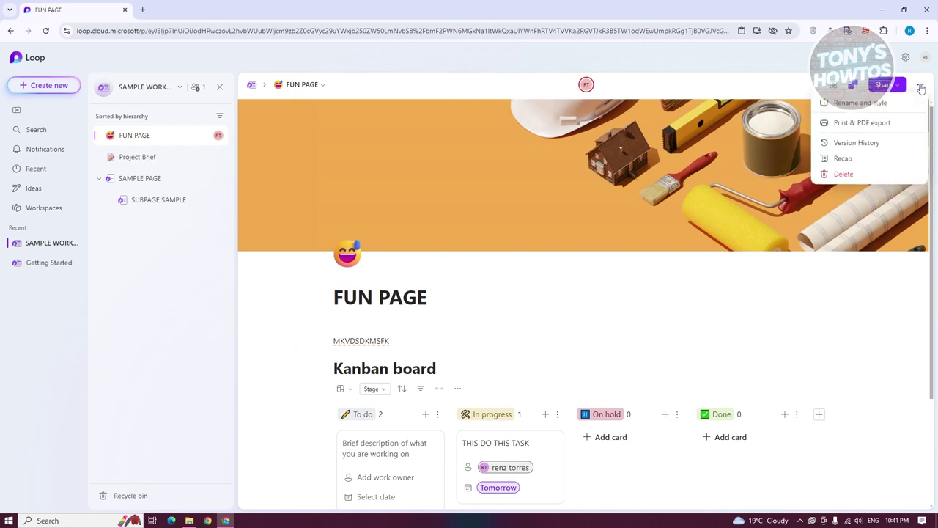
left_click(892, 131)
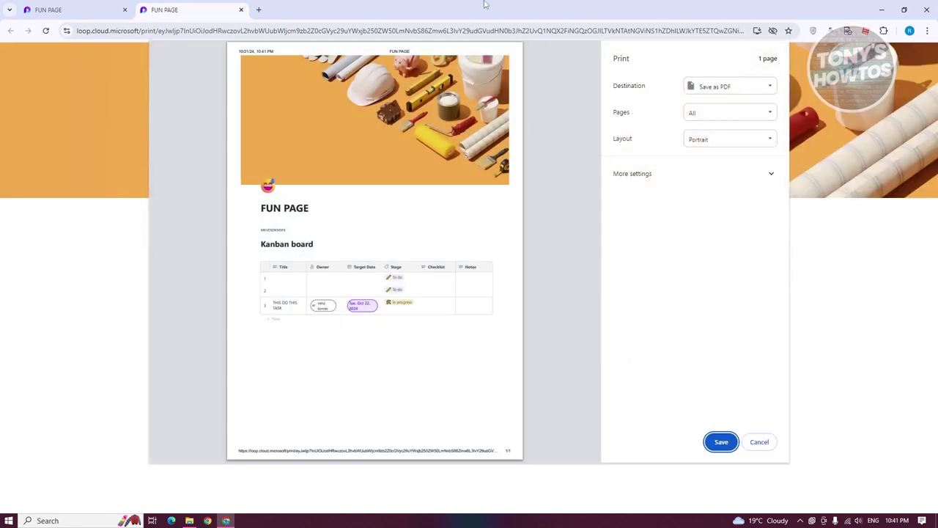
left_click(762, 443)
scroll(762, 447, "down", 2)
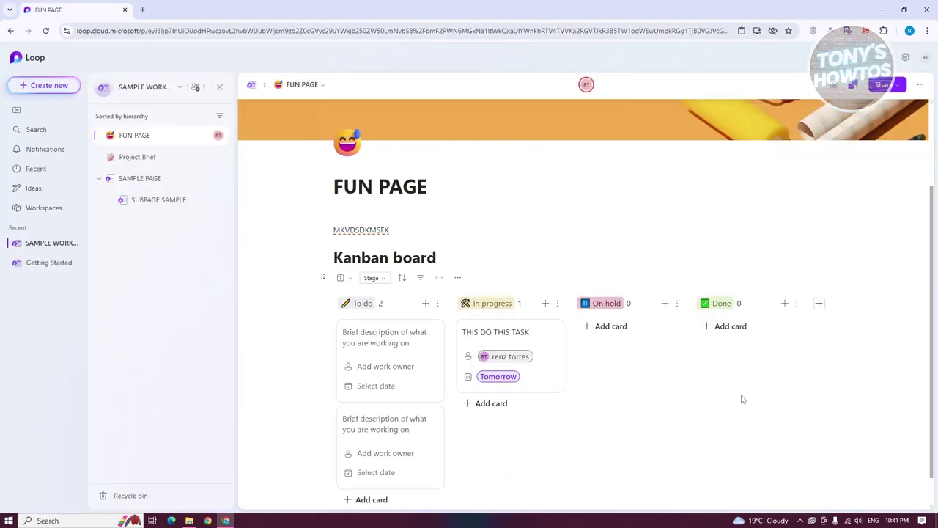
left_click(196, 88)
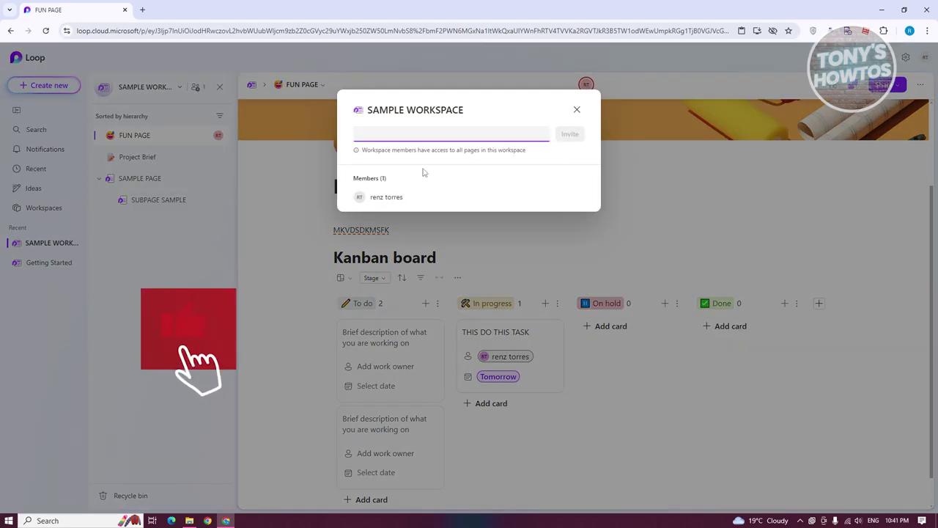
left_click(577, 110)
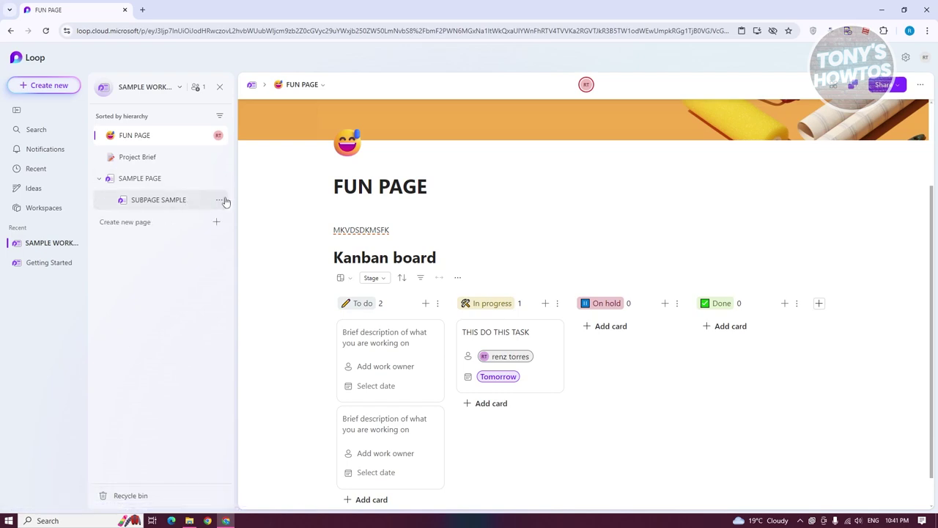
Delete SUBPAGE SAMPLE, sending it to the recycle bin
left_click(219, 199)
left_click(247, 382)
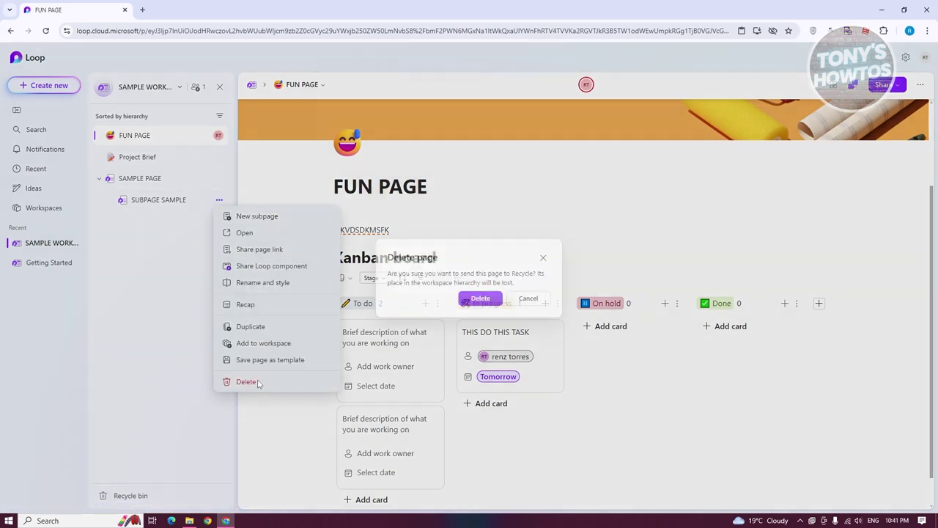
left_click(477, 301)
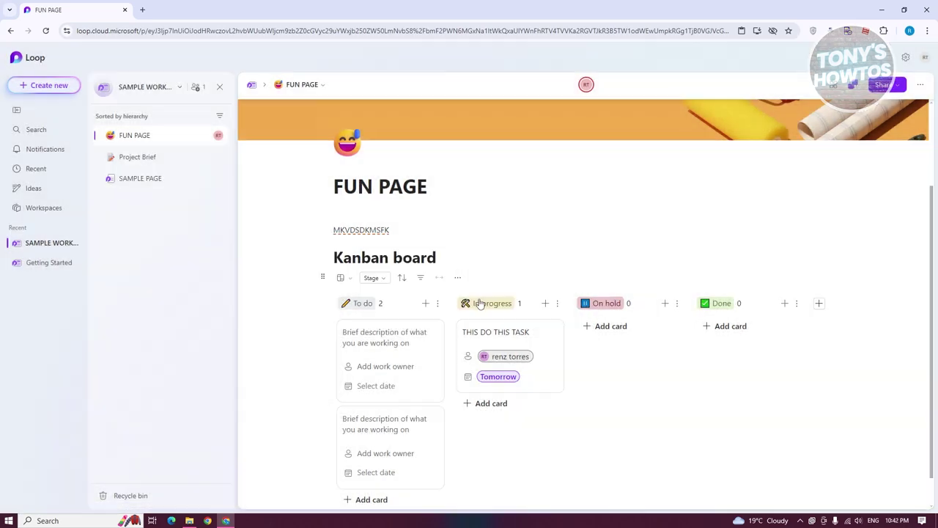
Restore SUBPAGE SAMPLE from the recycle bin and nest it back under SAMPLE PAGE
left_click(147, 495)
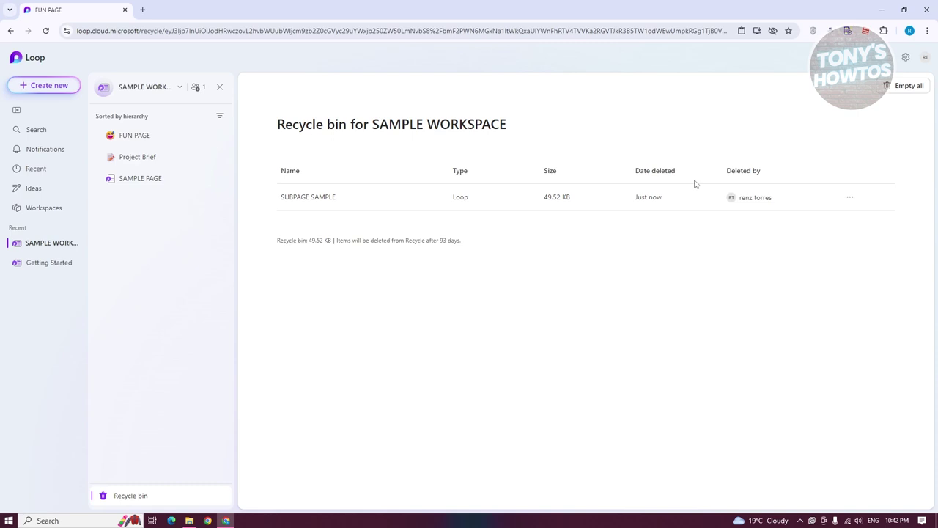
left_click(850, 197)
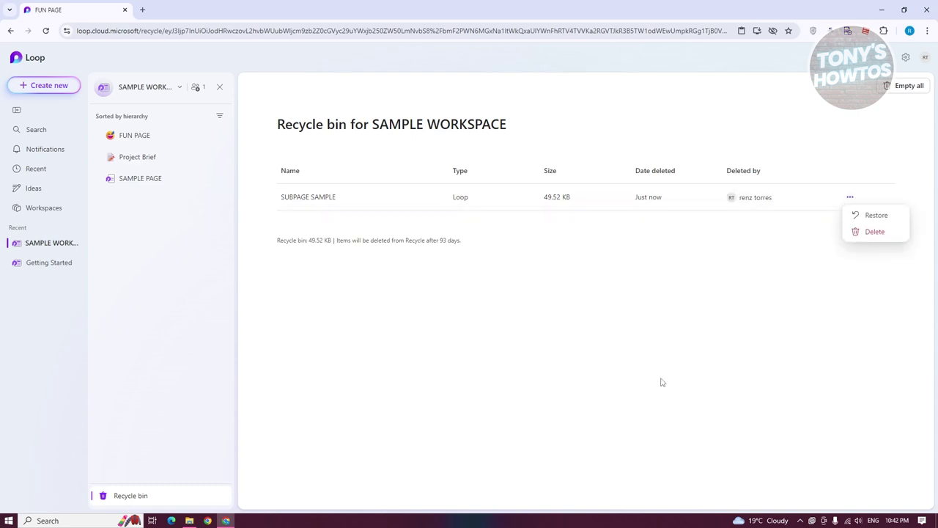
left_click(883, 222)
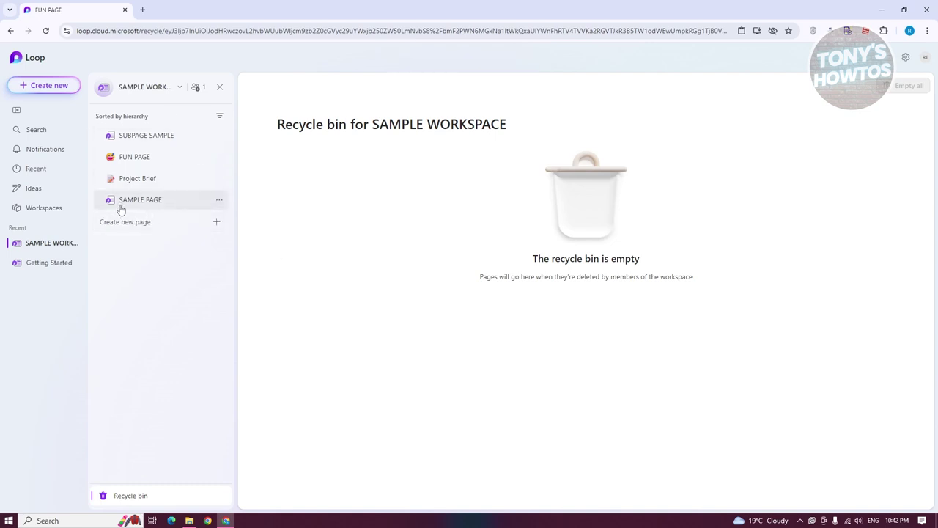
left_click_drag(146, 142, 144, 186)
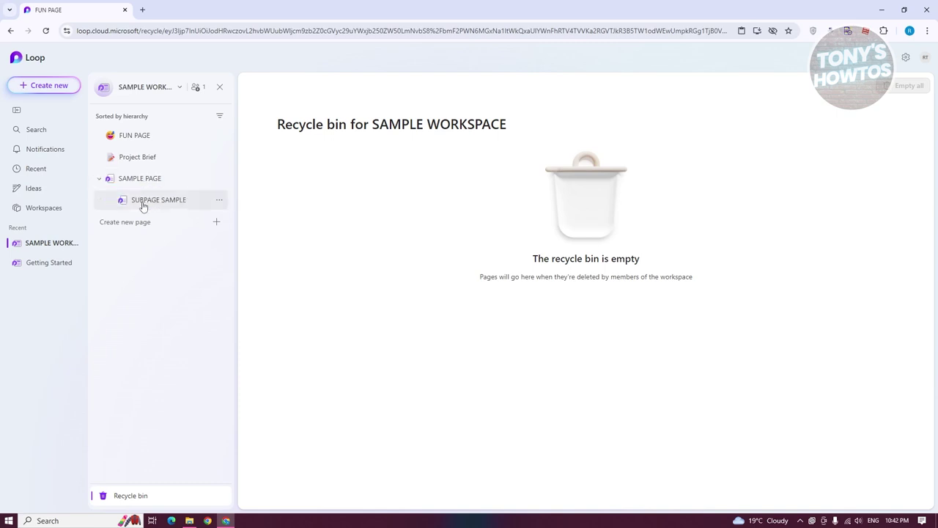